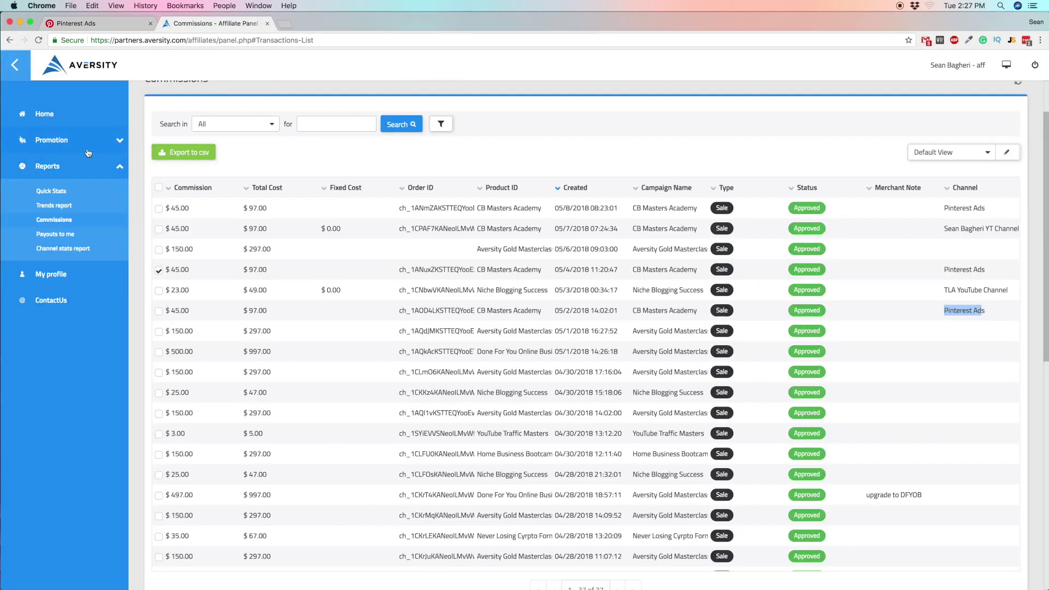
# Step: Show the CB Masters Academy banner links and select the All-in-one Training Presell Page target URL
pyautogui.click(92, 140)
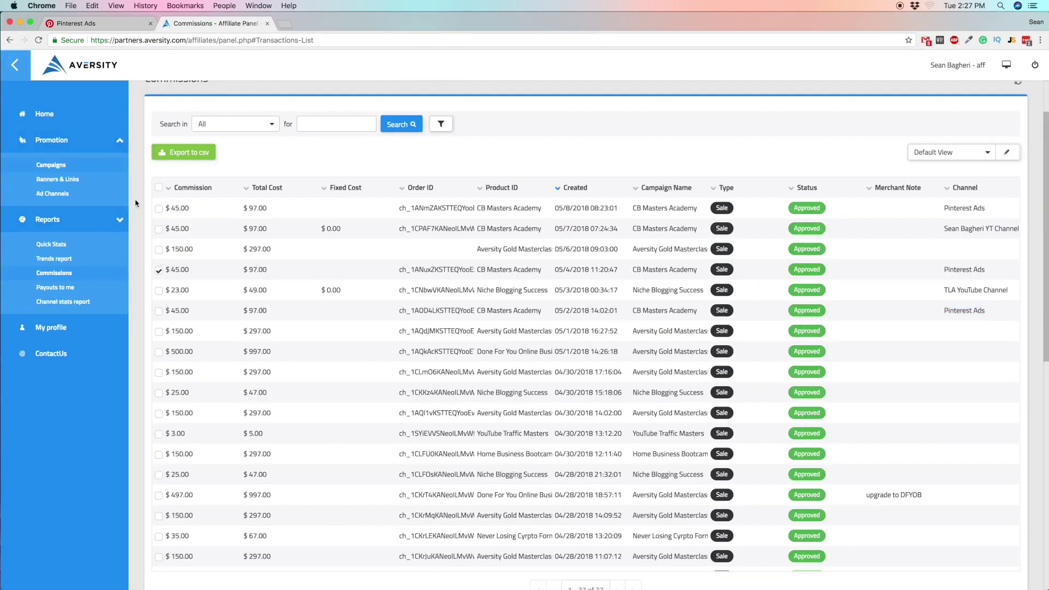
pyautogui.click(78, 179)
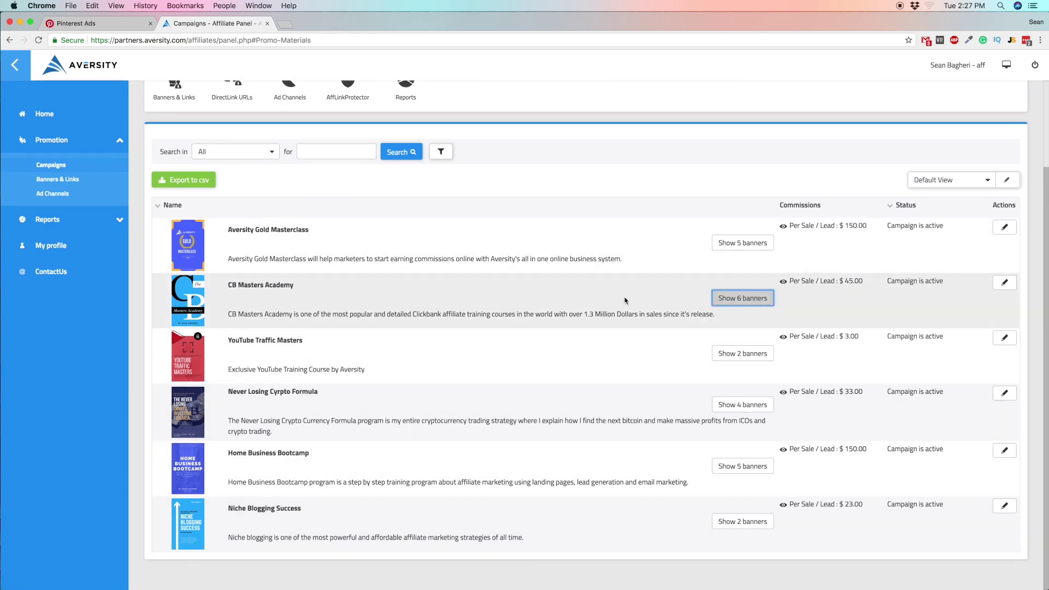
pyautogui.click(743, 298)
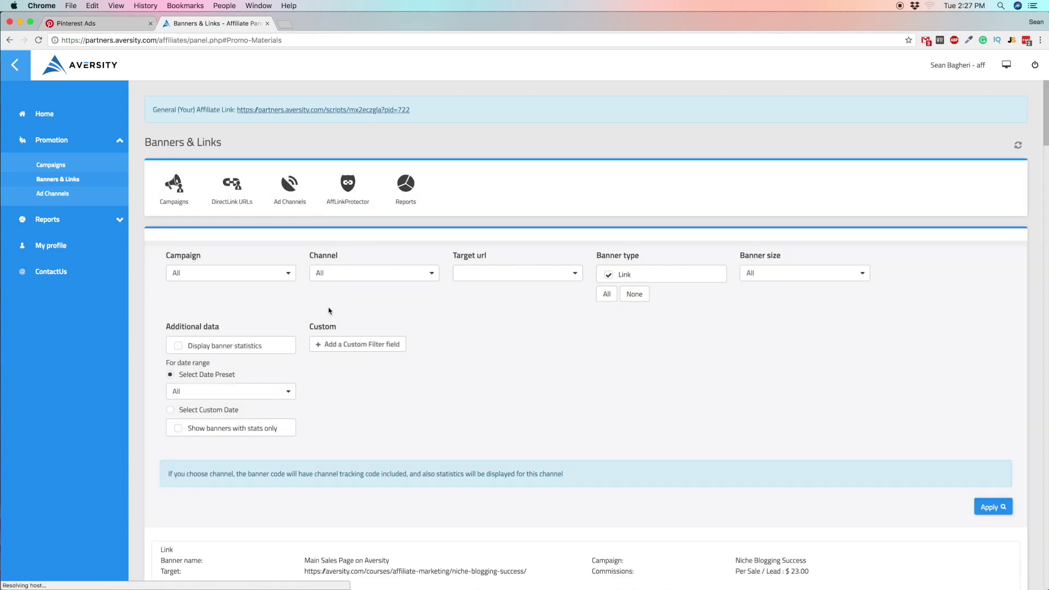
pyautogui.scroll(-10, 330, 309)
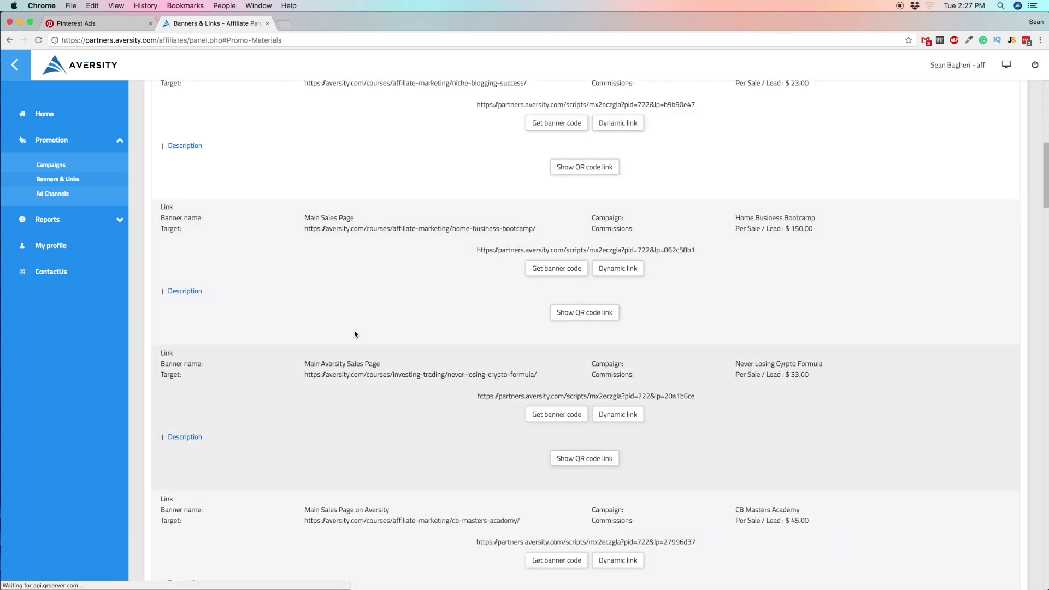
pyautogui.scroll(-10, 355, 237)
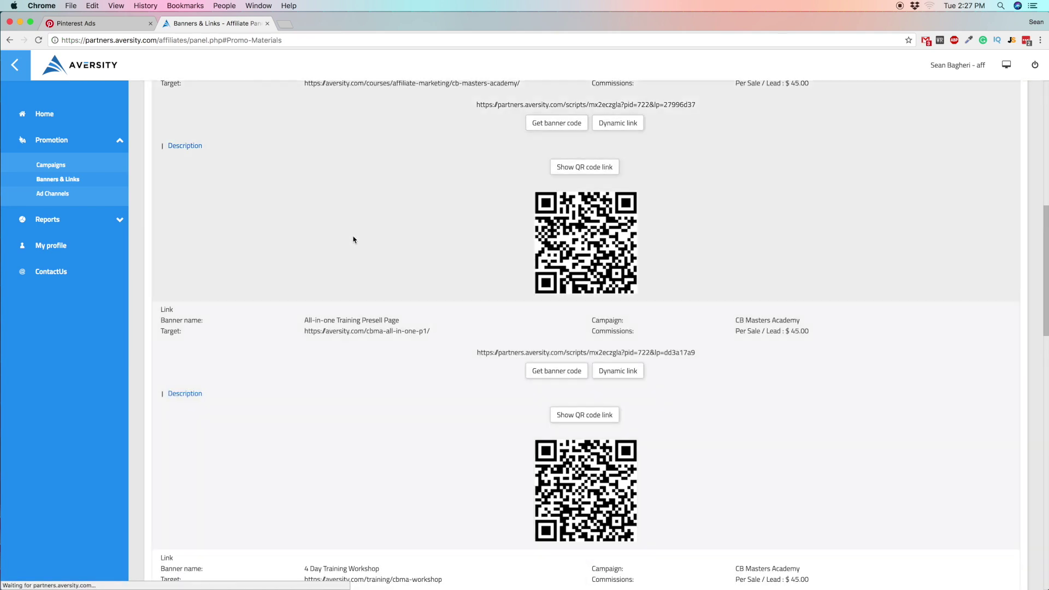
pyautogui.scroll(-2, 354, 237)
pyautogui.scroll(3, 344, 253)
pyautogui.scroll(-2, 334, 325)
pyautogui.moveTo(302, 318); pyautogui.dragTo(429, 311)
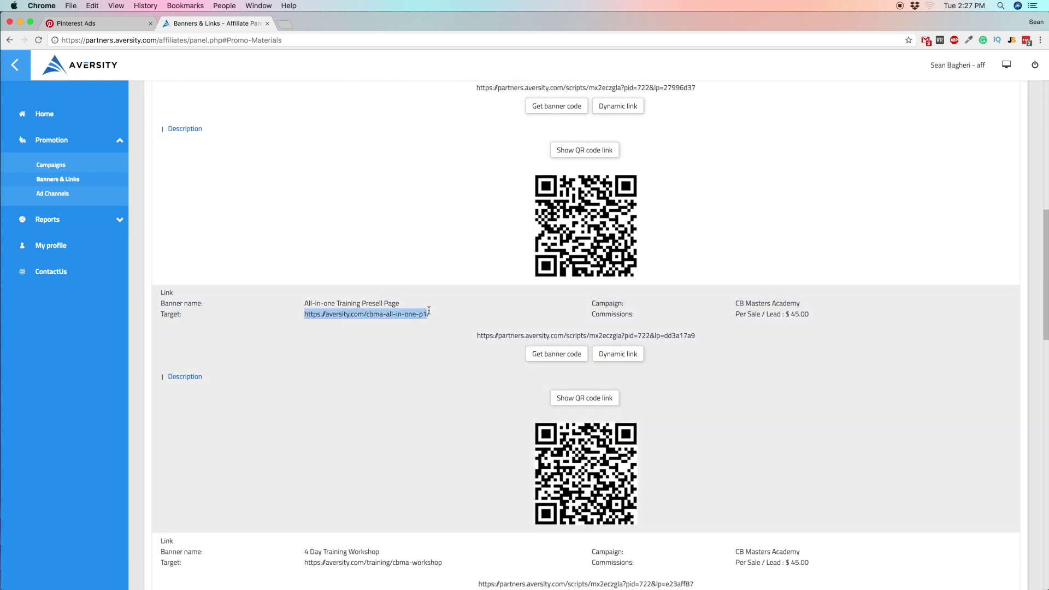
pyautogui.rightClick(413, 314)
pyautogui.click(440, 343)
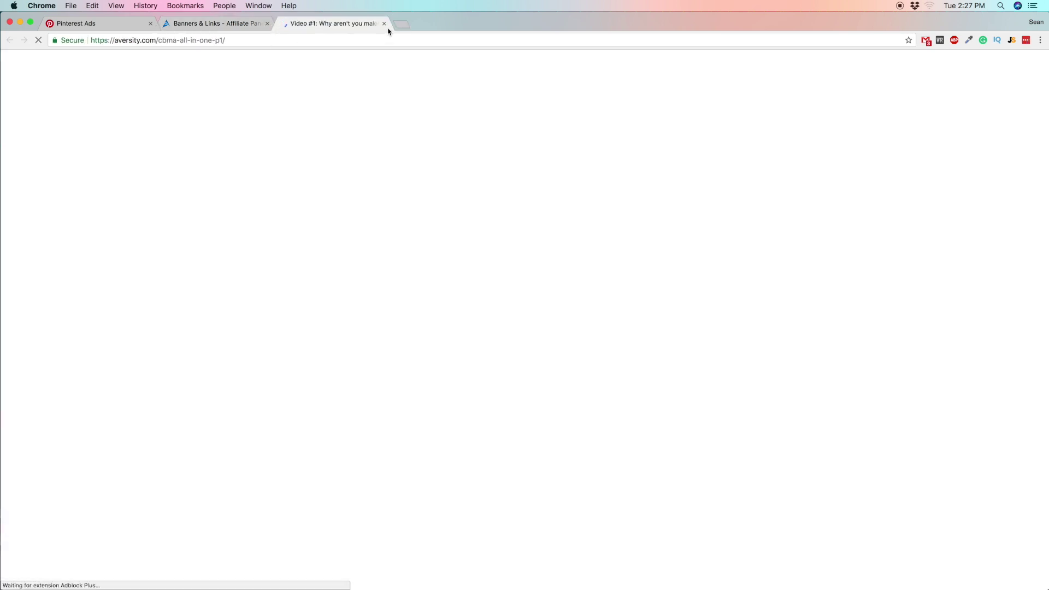
pyautogui.press('super+w')
pyautogui.rightClick(369, 315)
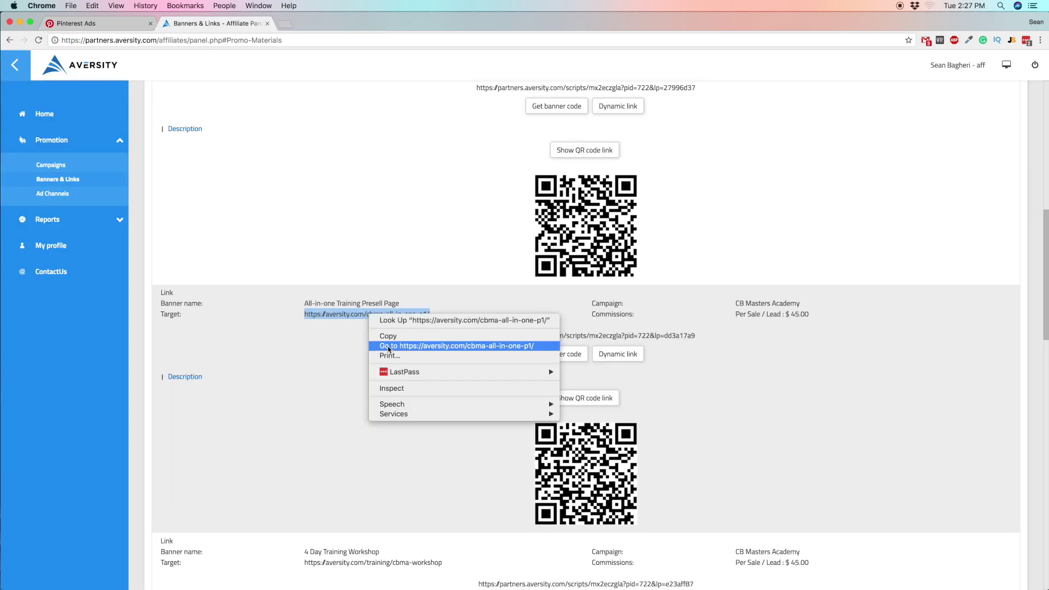
pyautogui.click(388, 336)
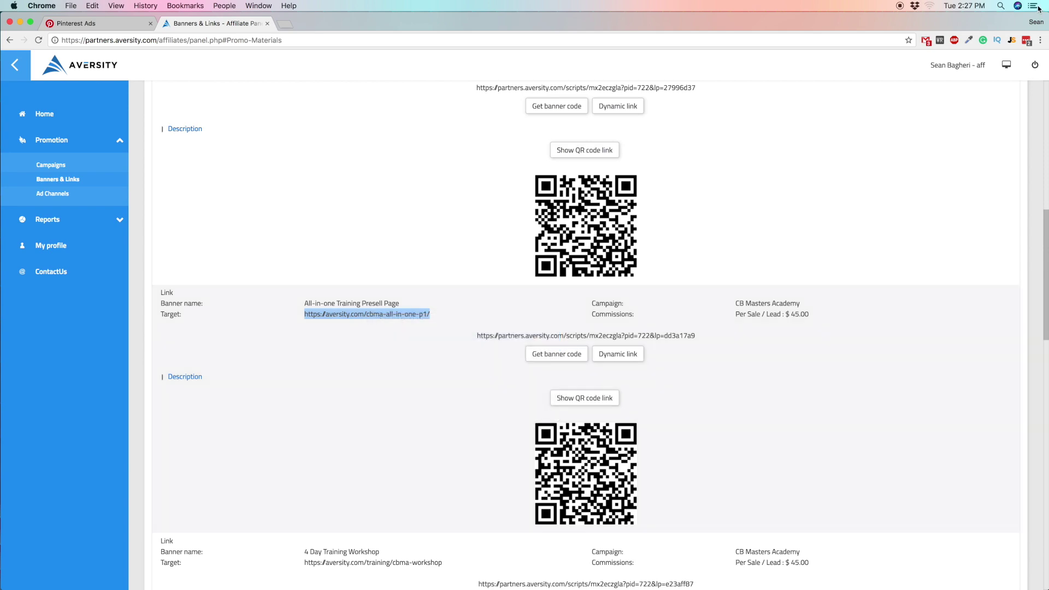
pyautogui.click(1041, 40)
pyautogui.click(998, 72)
pyautogui.rightClick(178, 38)
pyautogui.click(199, 72)
pyautogui.moveTo(237, 16); pyautogui.dragTo(571, 51)
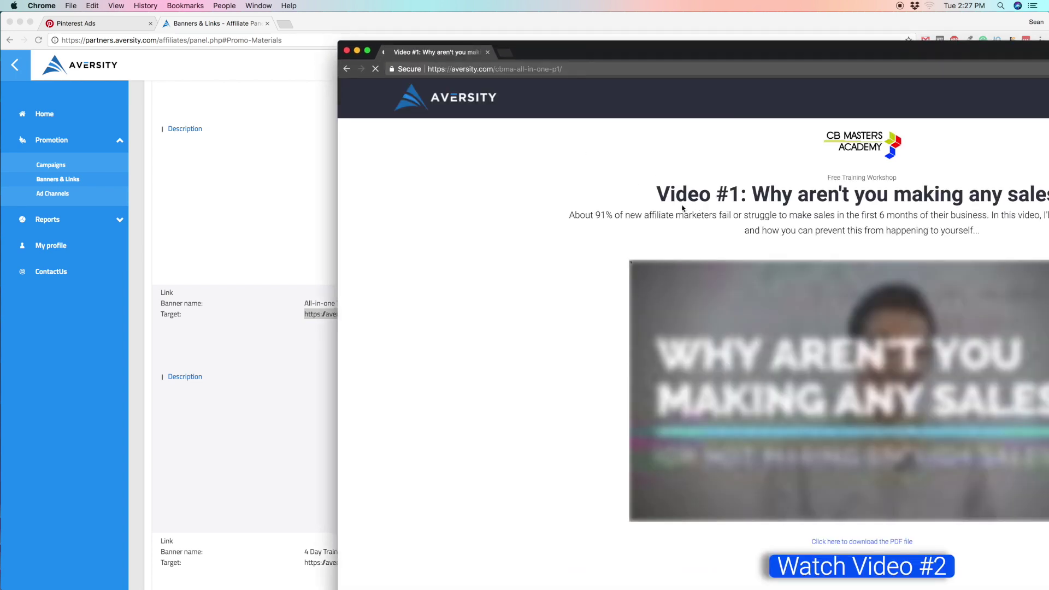
pyautogui.scroll(-6, 682, 208)
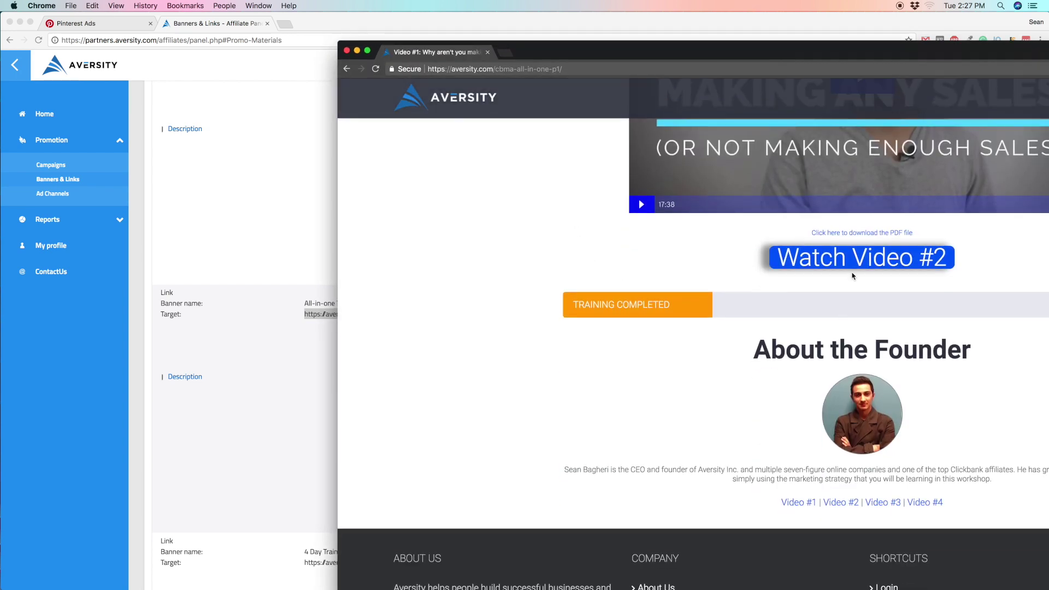
pyautogui.moveTo(726, 56); pyautogui.dragTo(658, 70)
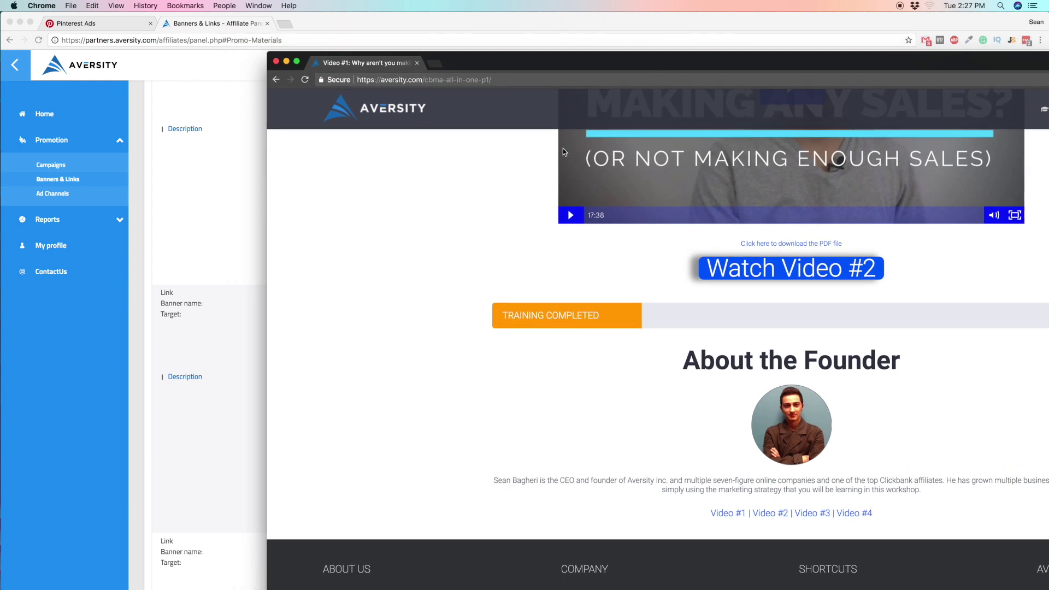
pyautogui.scroll(1, 524, 169)
pyautogui.scroll(-4, 525, 169)
pyautogui.scroll(2, 525, 168)
pyautogui.scroll(-1, 767, 291)
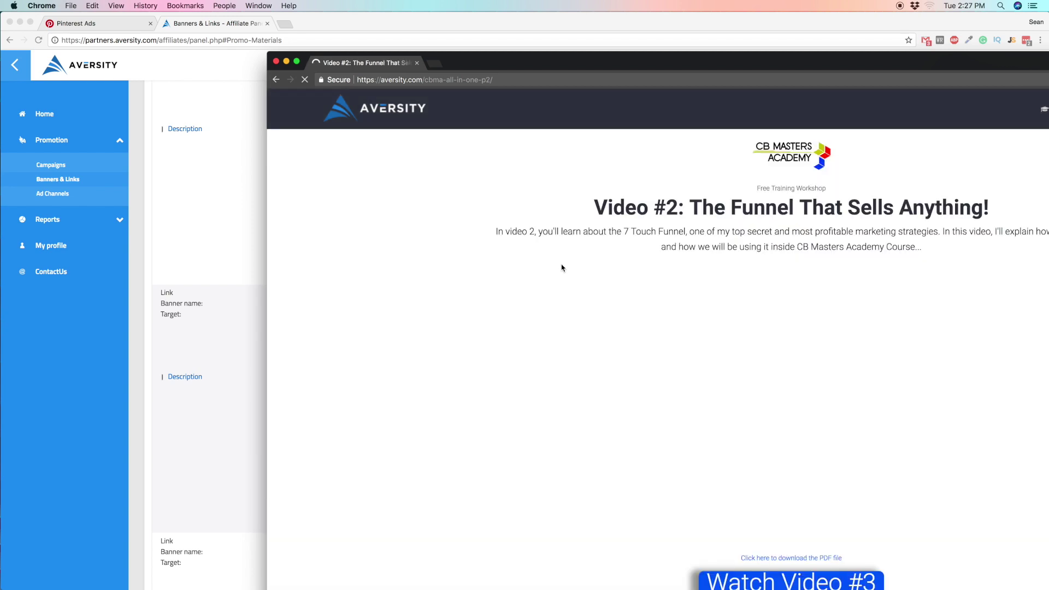
pyautogui.scroll(-5, 589, 275)
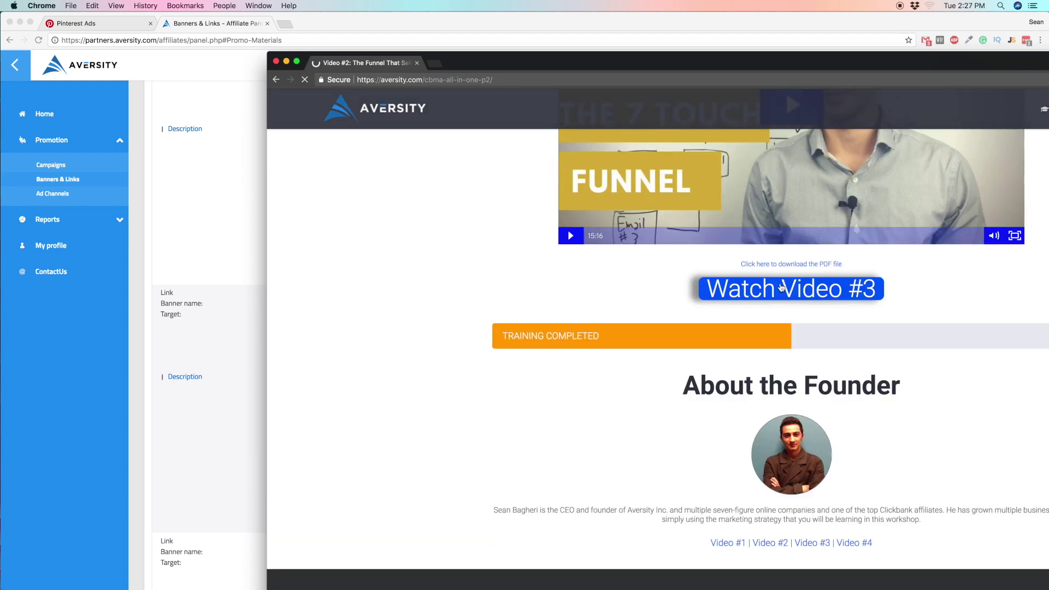
pyautogui.scroll(-5, 782, 296)
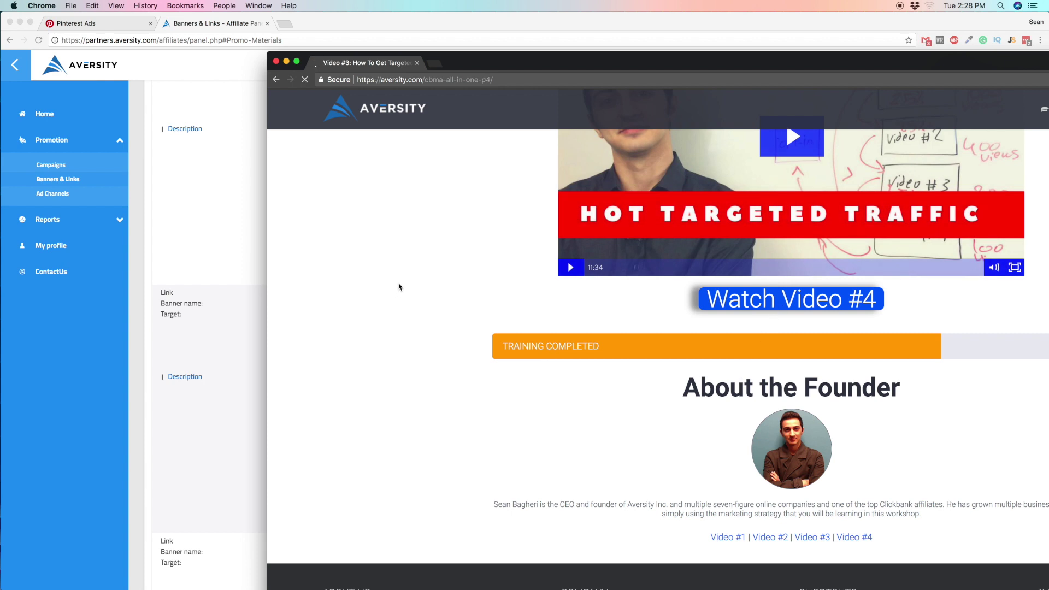
pyautogui.scroll(-5, 574, 328)
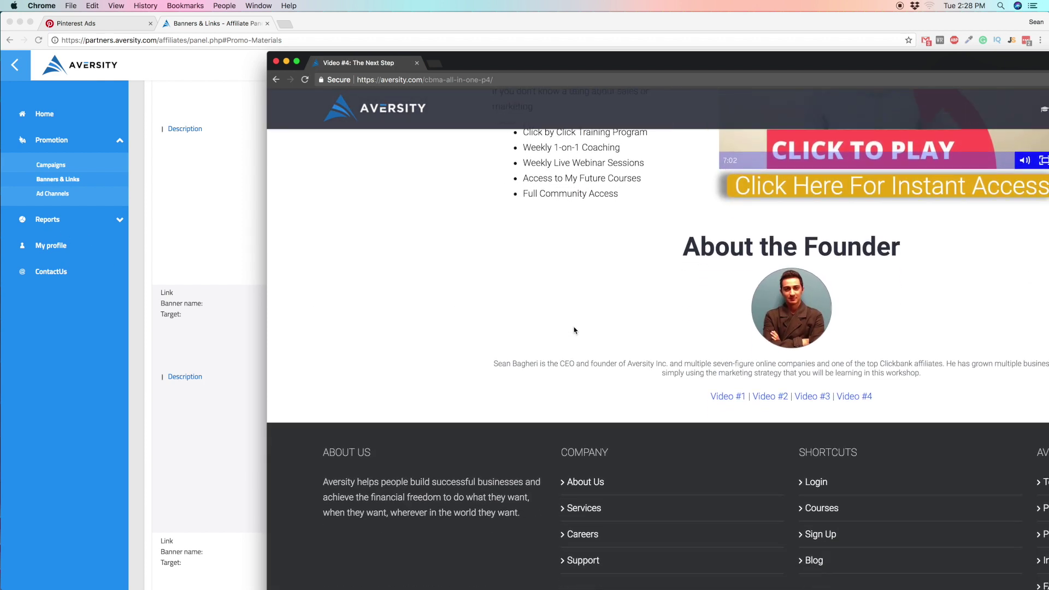
pyautogui.click(276, 61)
pyautogui.click(405, 342)
pyautogui.moveTo(702, 587)
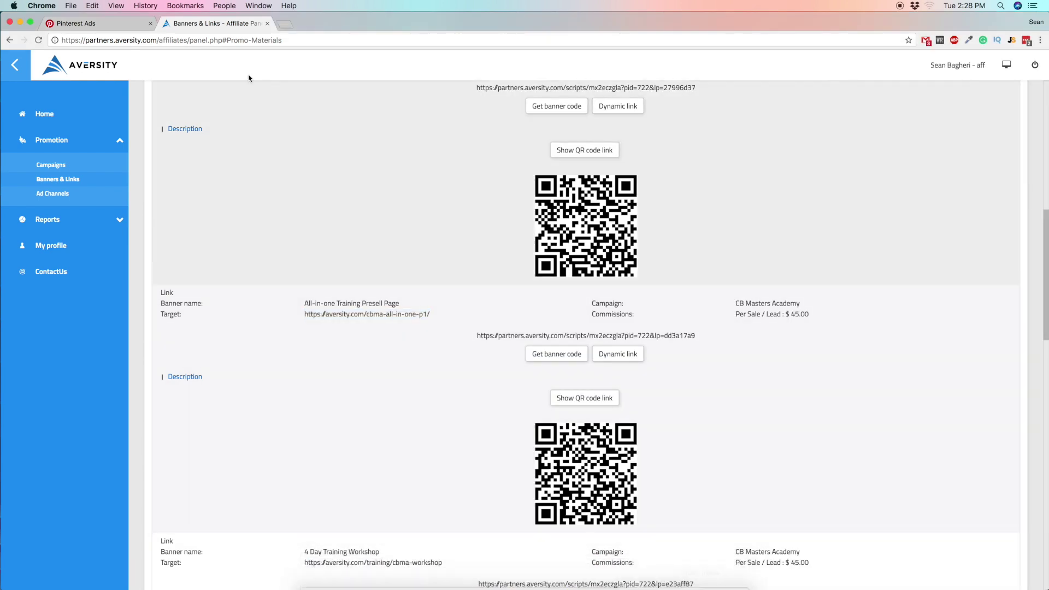
# Step: Browse the Aversity affiliate campaigns, checking the YouTube Traffic Masters banner links
pyautogui.click(76, 23)
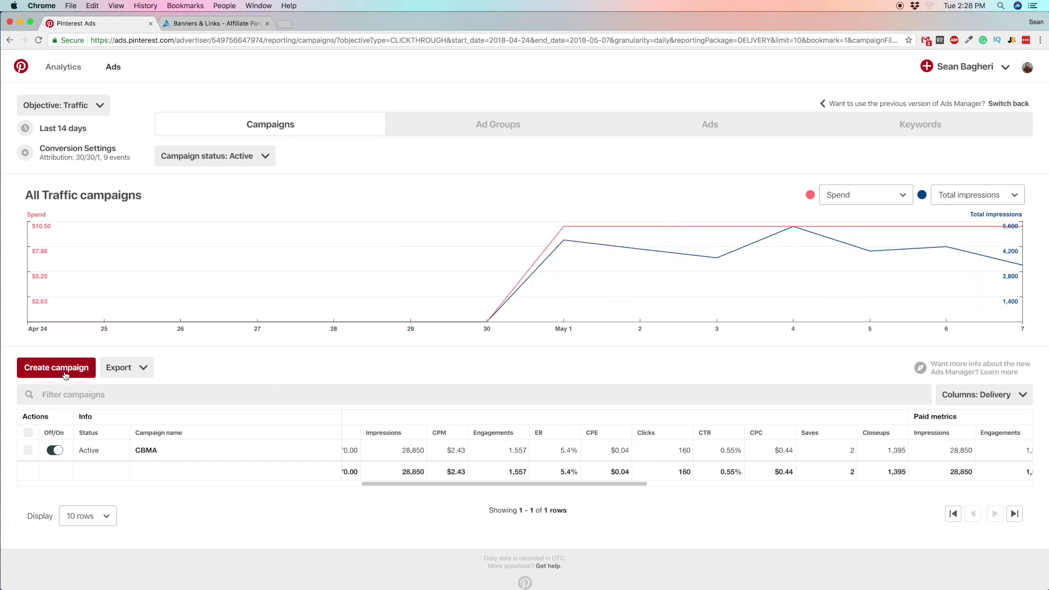
pyautogui.click(221, 25)
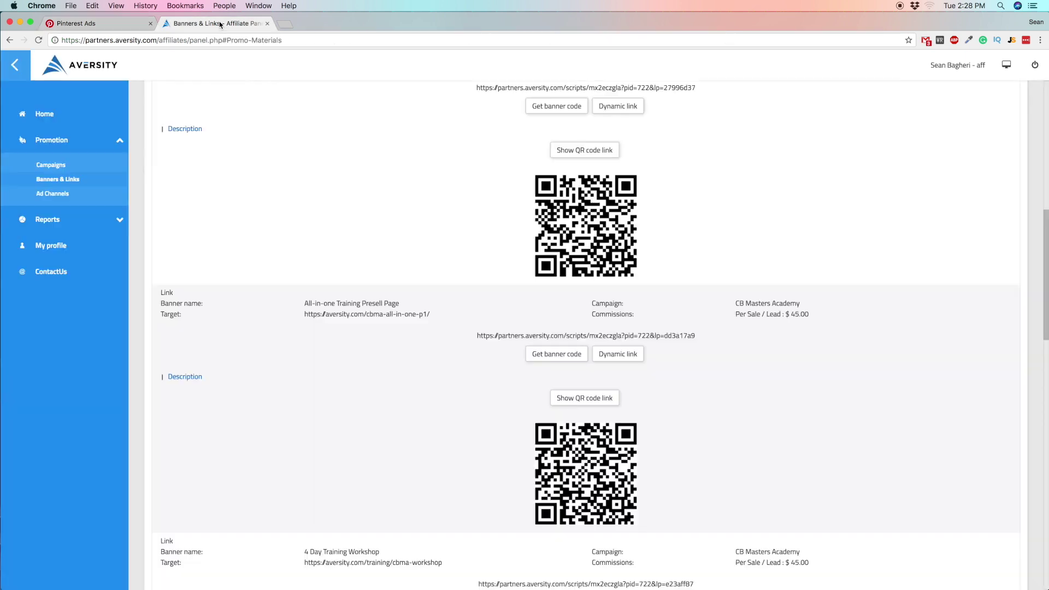
pyautogui.click(63, 165)
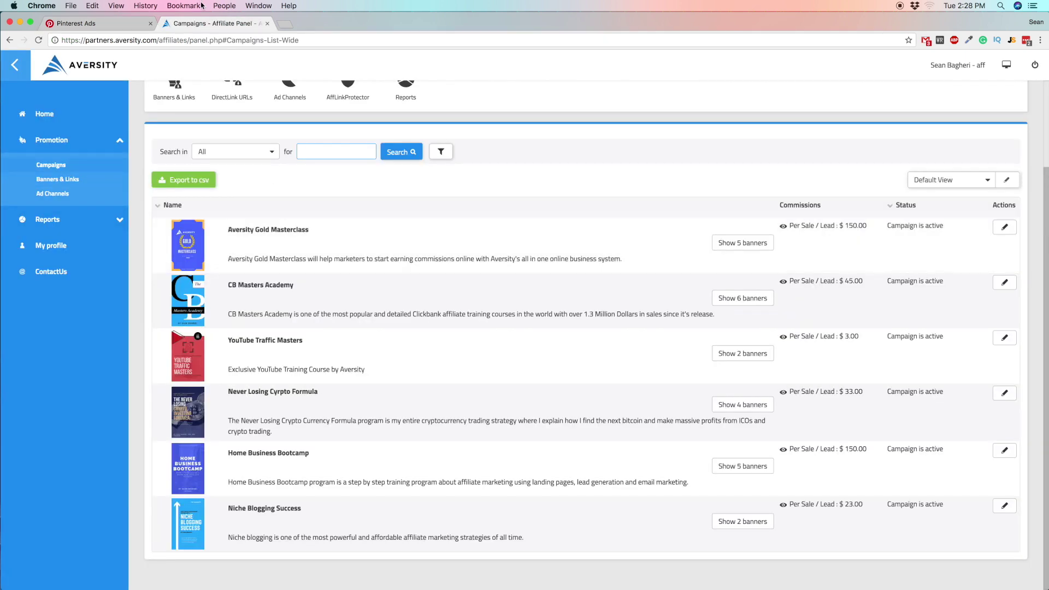
pyautogui.click(76, 24)
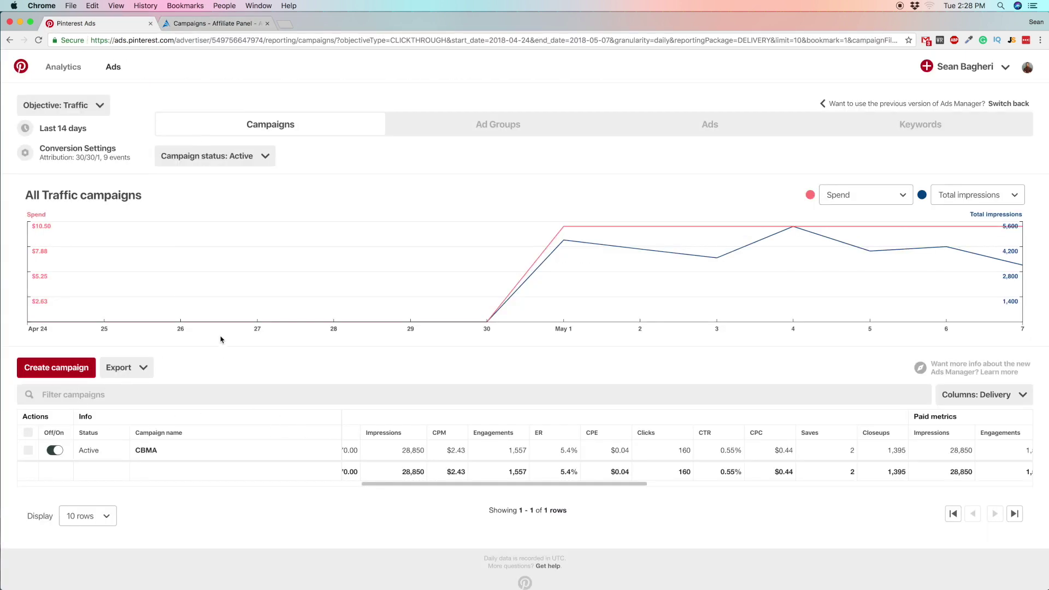
pyautogui.click(213, 24)
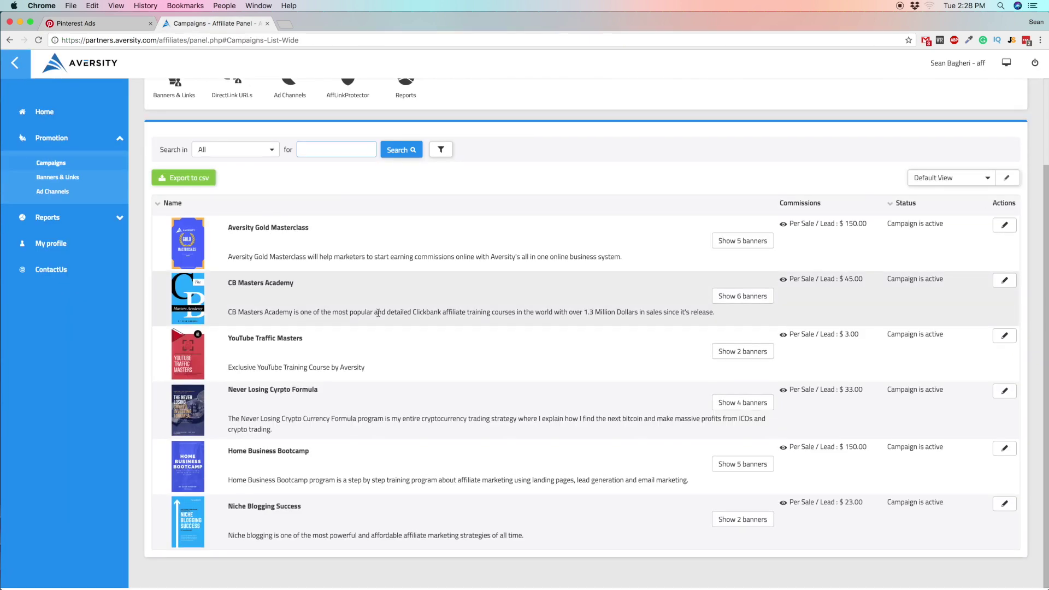
pyautogui.click(743, 353)
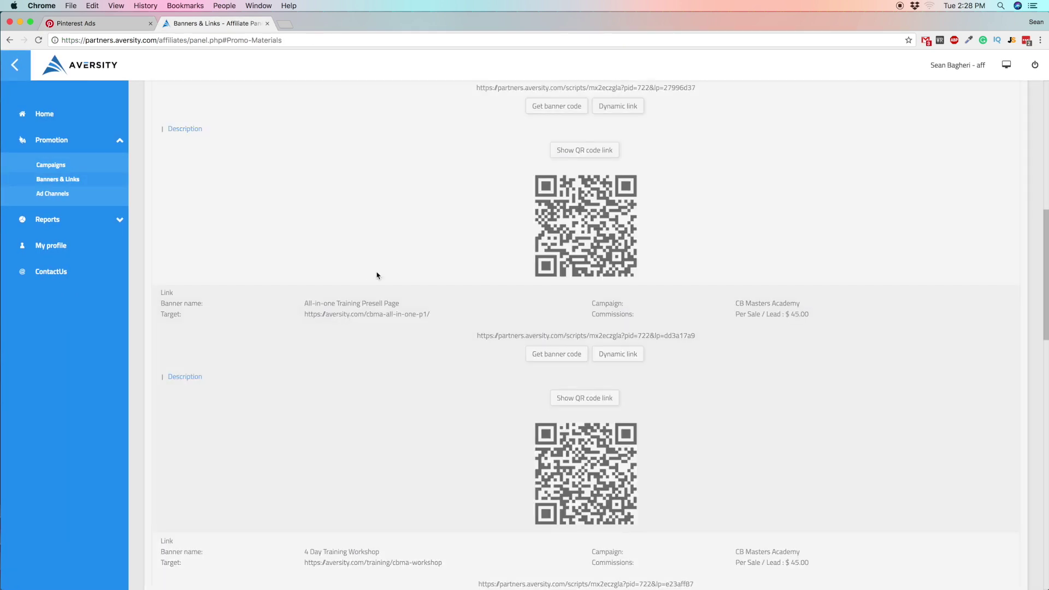
pyautogui.scroll(2, 378, 276)
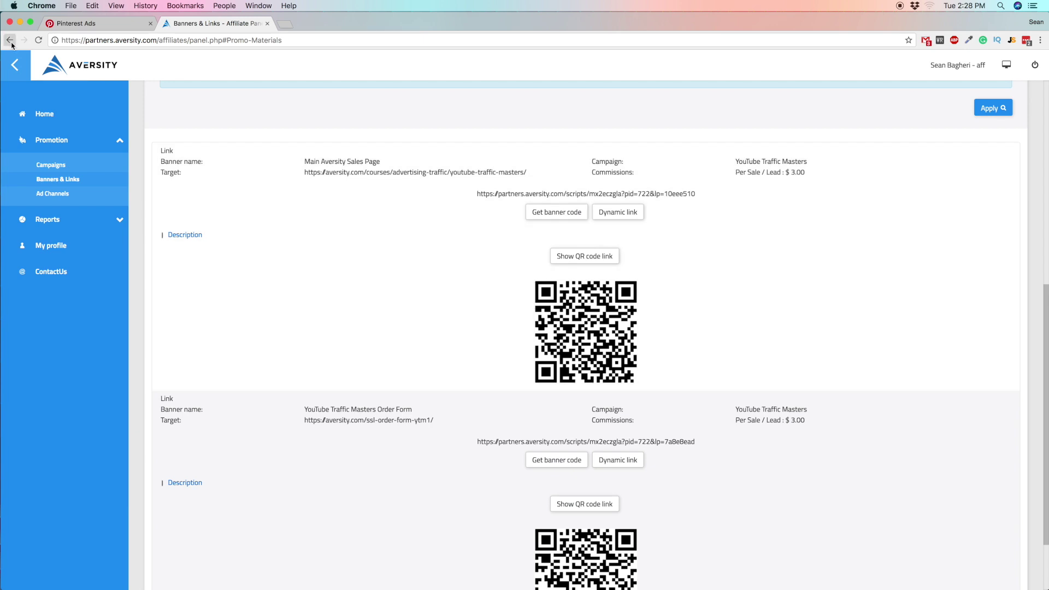
pyautogui.click(11, 41)
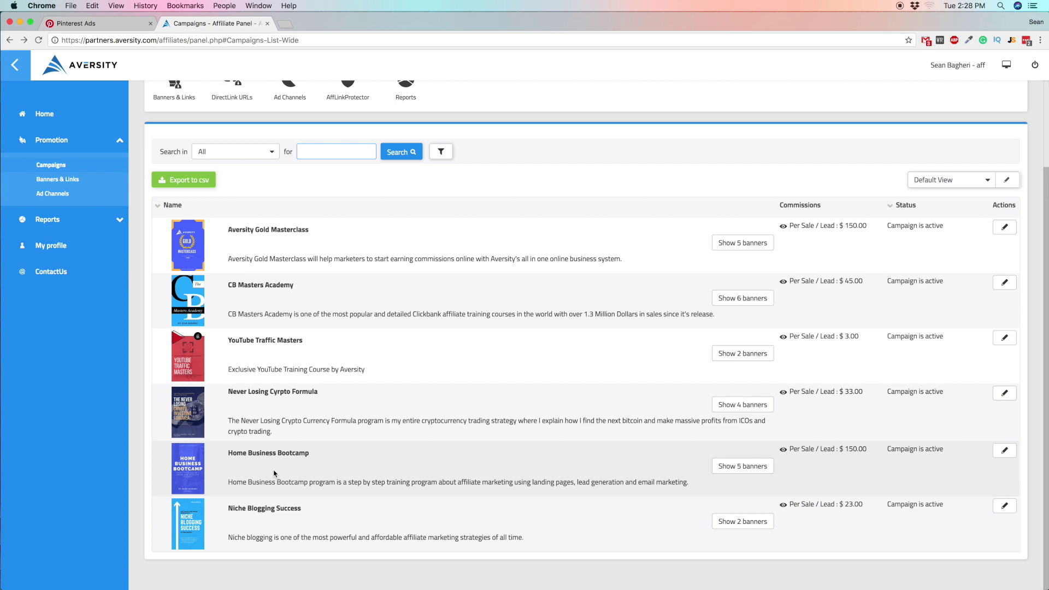
# Step: Show the Aversity Gold Masterclass links and select the Make Money From Review Sites target URL
pyautogui.click(743, 243)
pyautogui.scroll(-10, 328, 310)
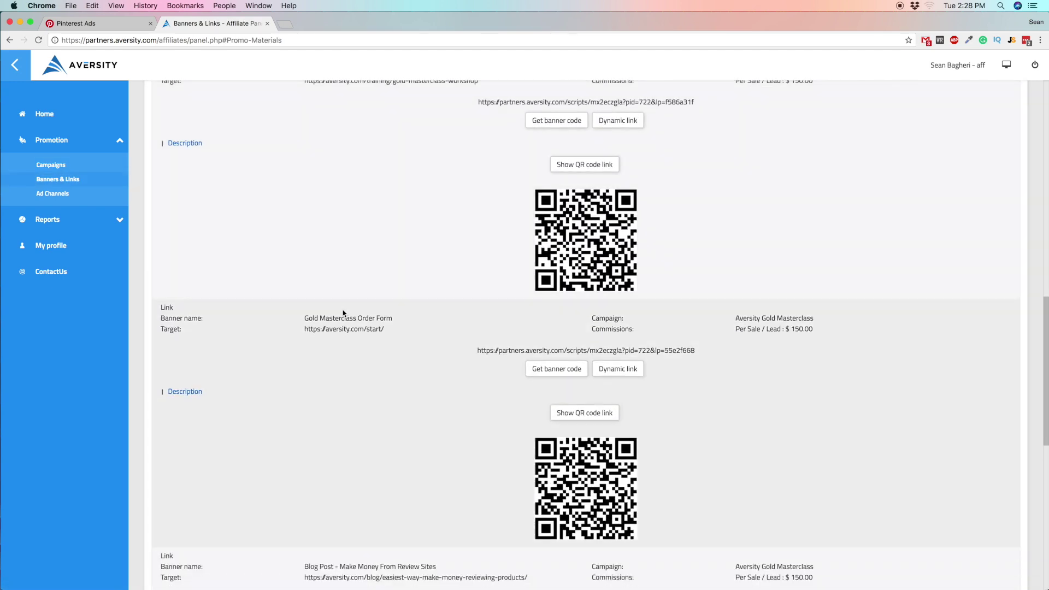
pyautogui.scroll(-5, 343, 313)
pyautogui.scroll(-3, 558, 316)
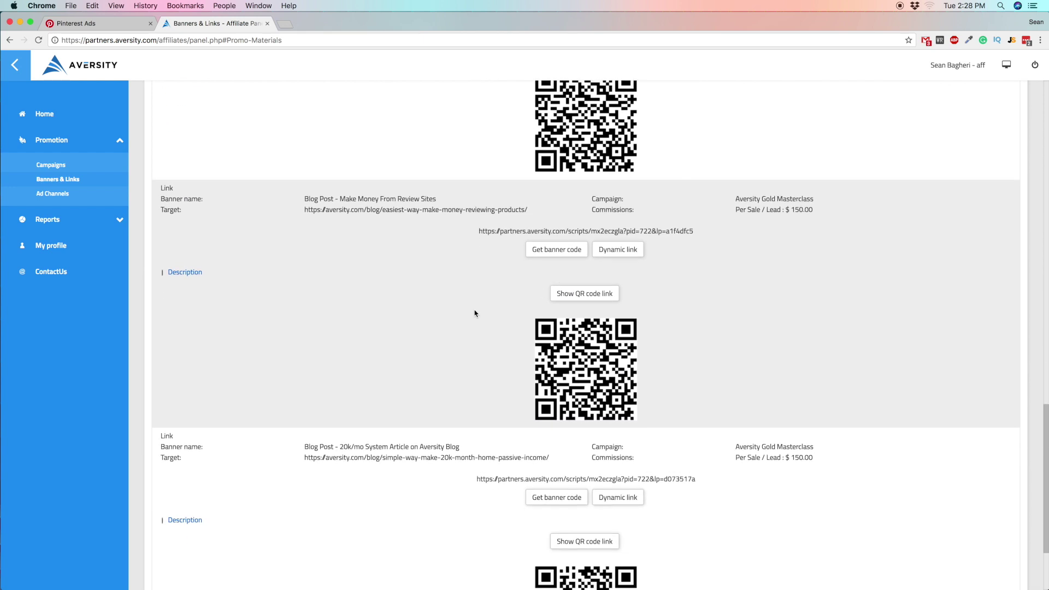
pyautogui.moveTo(536, 194); pyautogui.dragTo(291, 193)
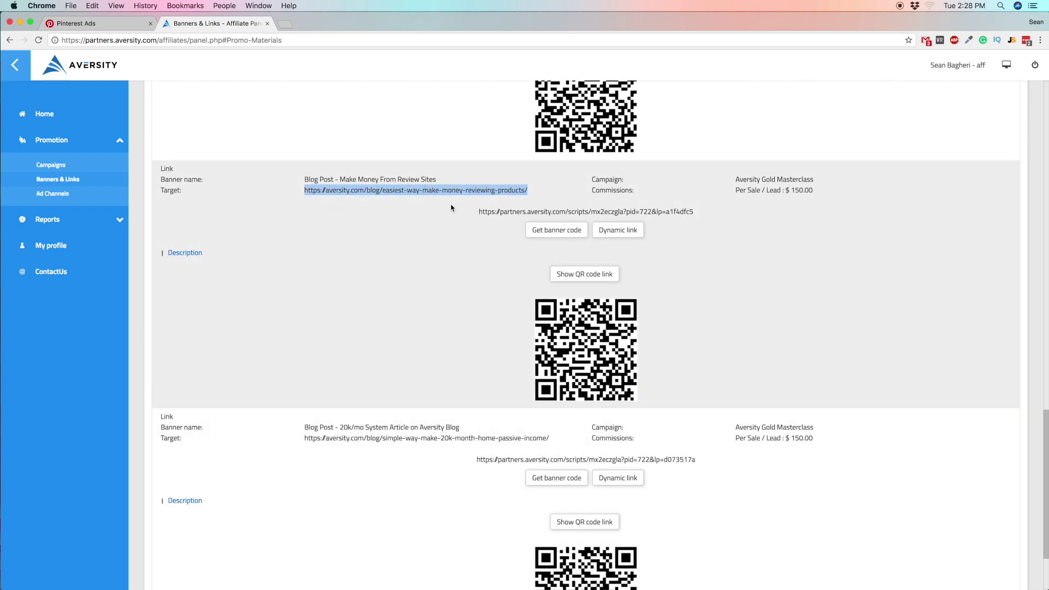
# Step: Copy the Make Money post's tracking URL from its banner code
pyautogui.click(557, 230)
pyautogui.rightClick(316, 409)
pyautogui.click(328, 429)
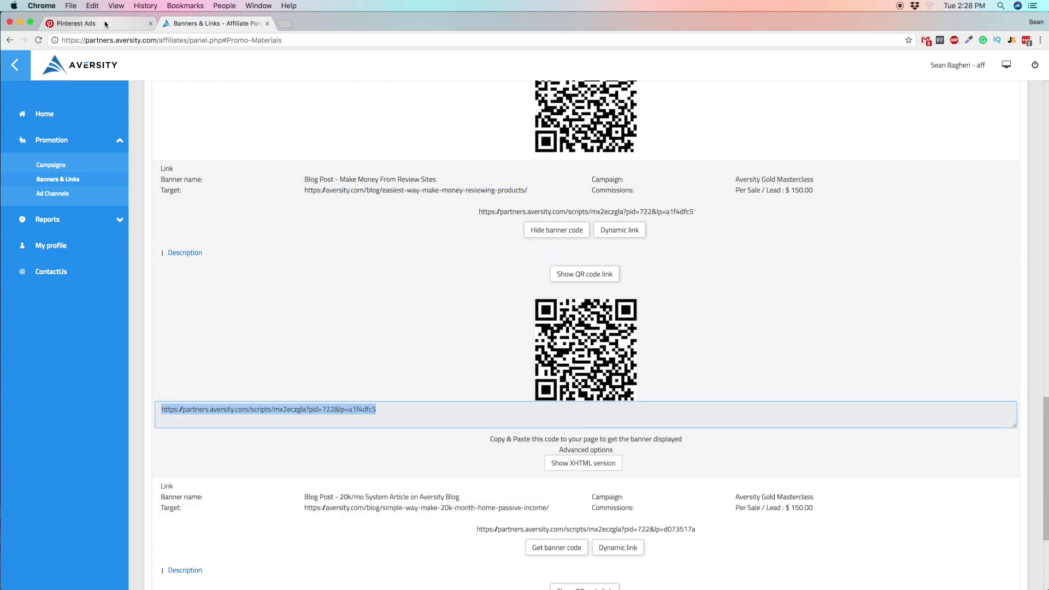
pyautogui.click(104, 25)
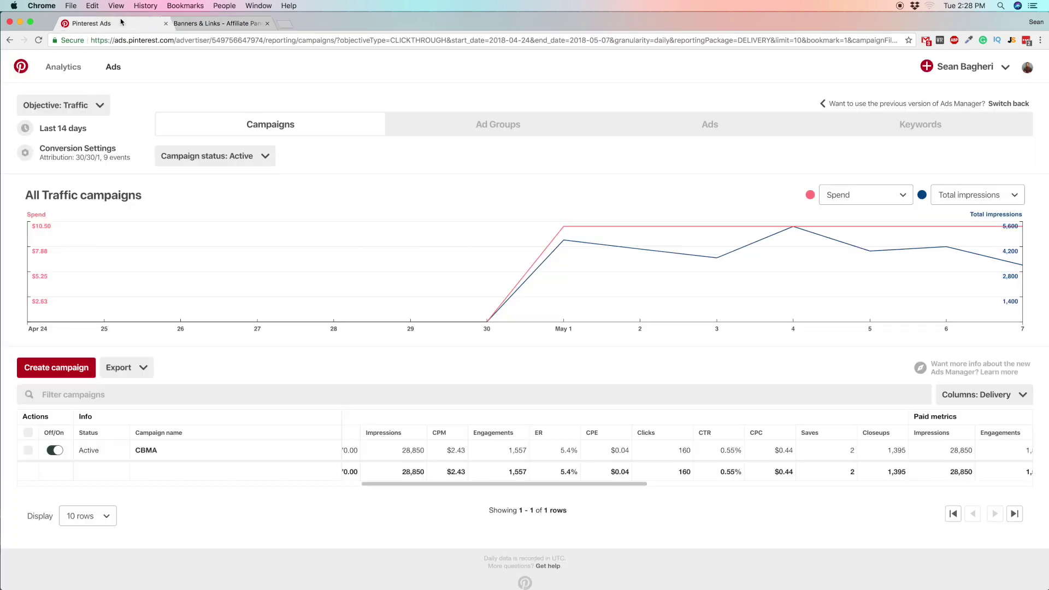
pyautogui.click(231, 24)
# Step: Set the links' tracking channel to Pinterest Ads and apply it
pyautogui.scroll(15, 328, 246)
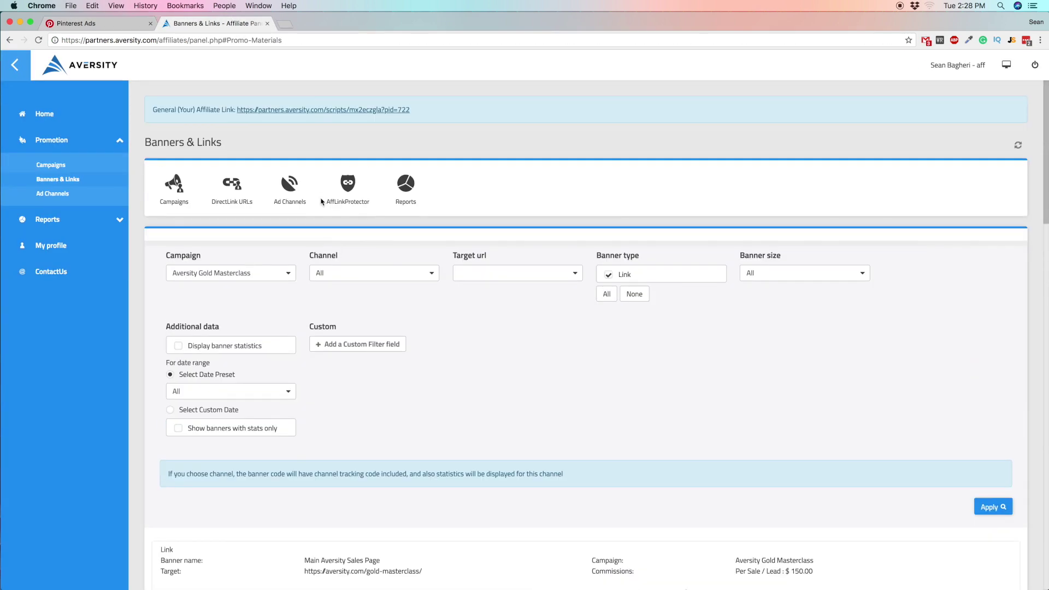
pyautogui.click(356, 270)
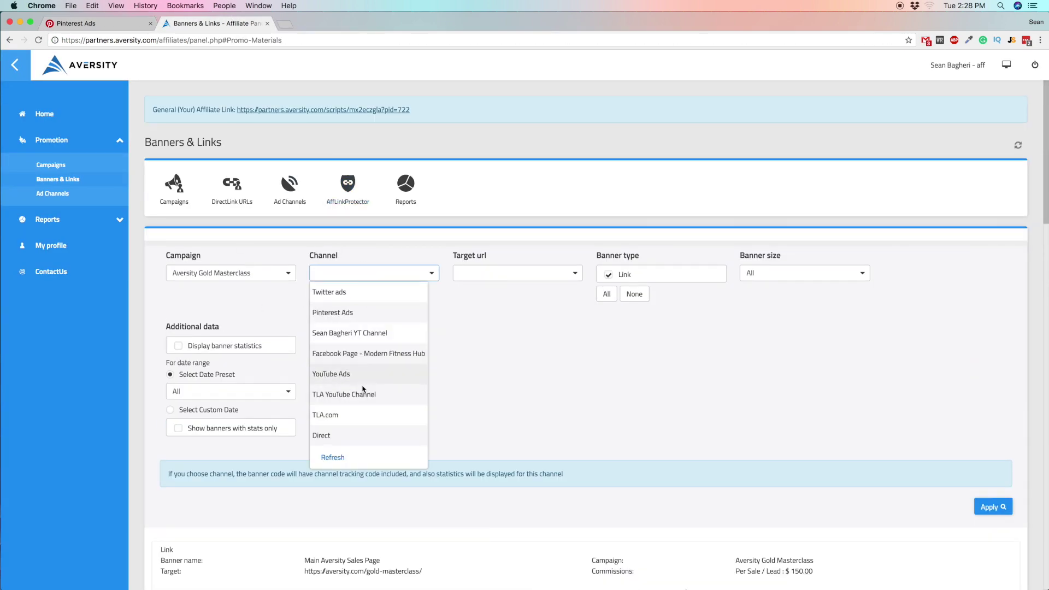
pyautogui.click(333, 312)
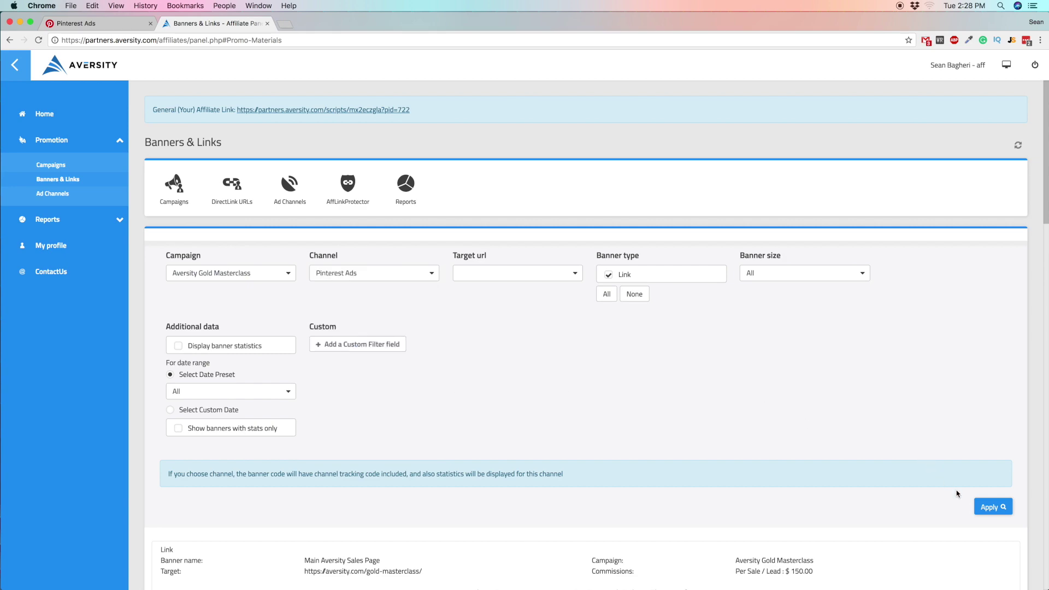
pyautogui.click(990, 507)
# Step: Copy the Make Money post's chan=pintads channel tracking URL from its banner code
pyautogui.scroll(-15, 389, 345)
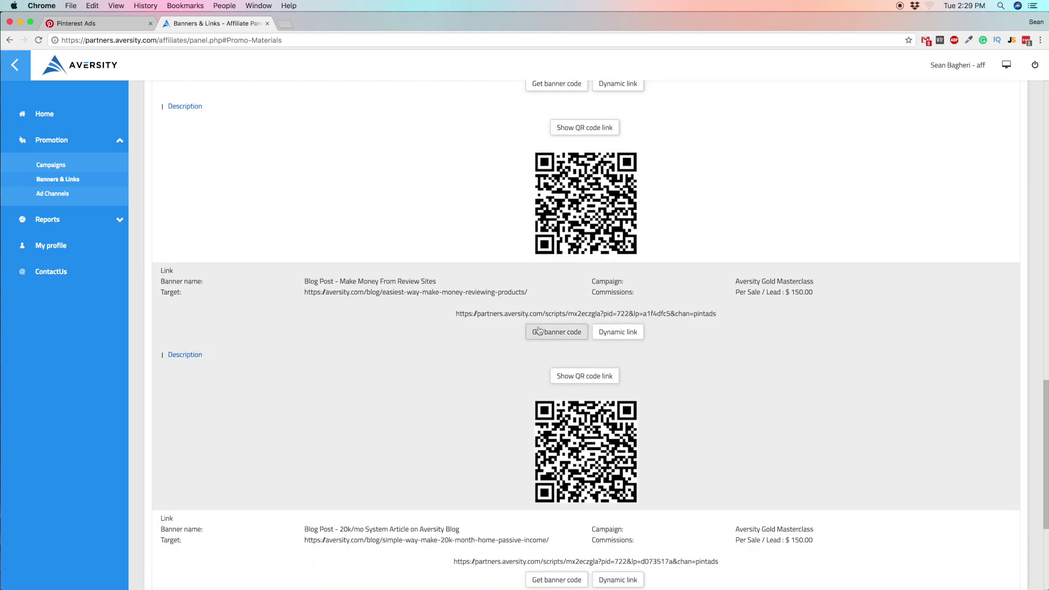
pyautogui.click(541, 332)
pyautogui.scroll(-5, 416, 273)
pyautogui.click(349, 311)
pyautogui.rightClick(349, 312)
pyautogui.click(382, 333)
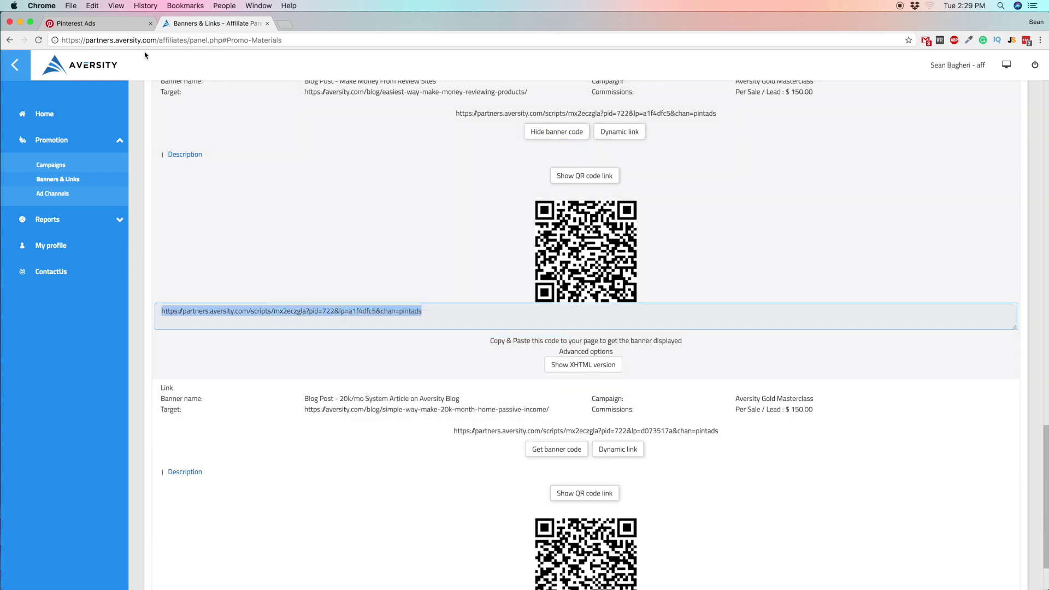
pyautogui.click(117, 23)
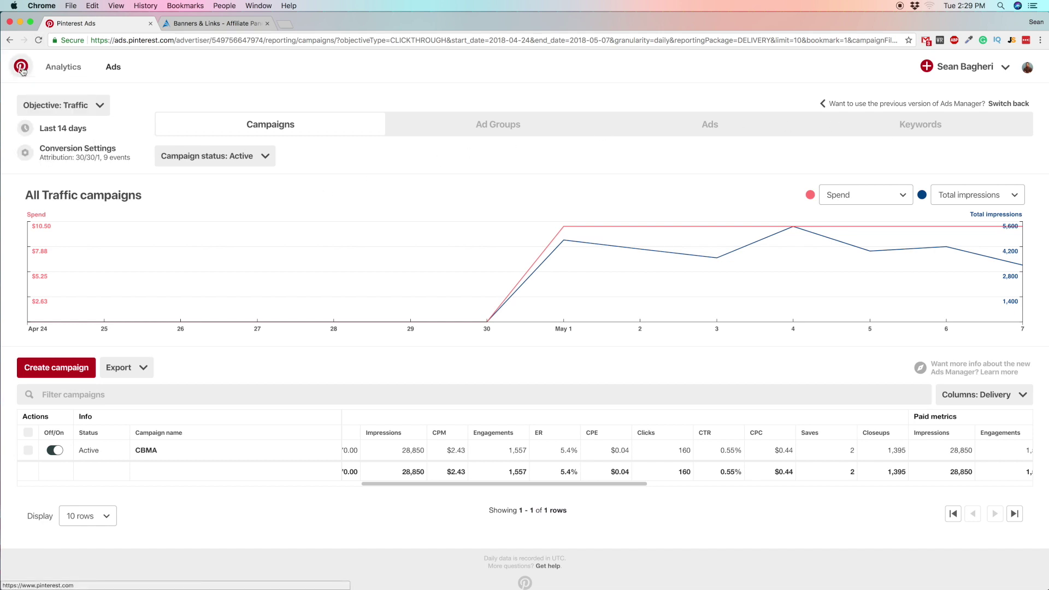
# Step: Open the account's Pinterest profile from the profile menu in a new tab
pyautogui.click(968, 71)
pyautogui.click(977, 72)
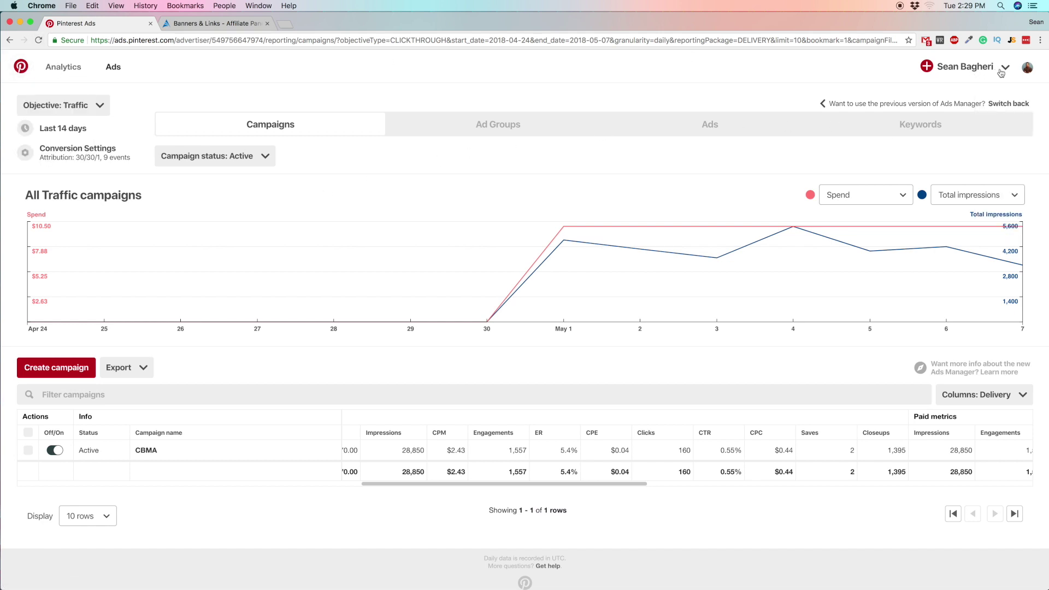
pyautogui.click(1001, 71)
pyautogui.click(1027, 67)
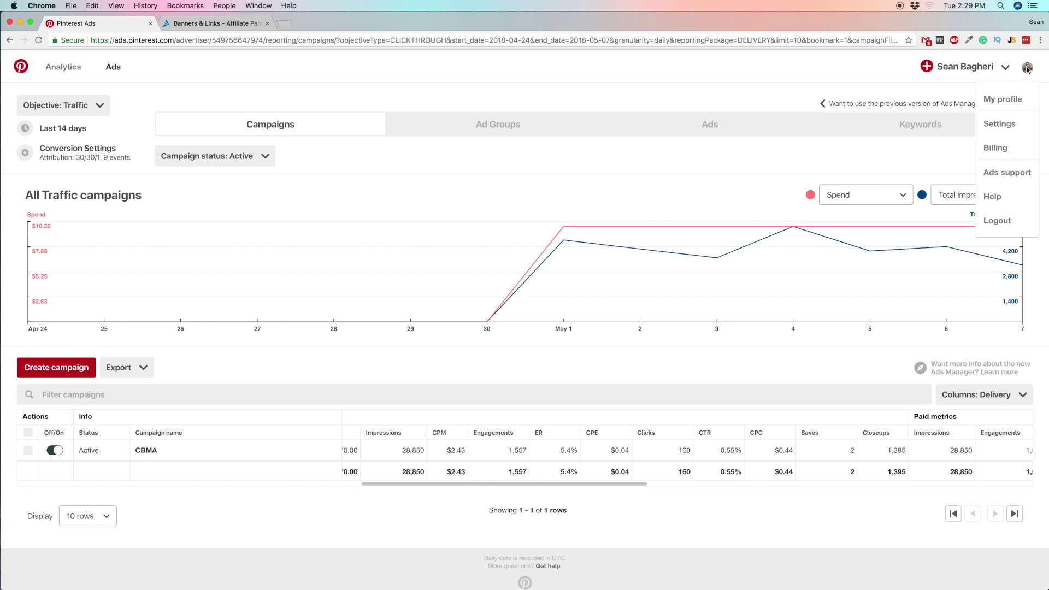
pyautogui.rightClick(1002, 100)
pyautogui.click(929, 101)
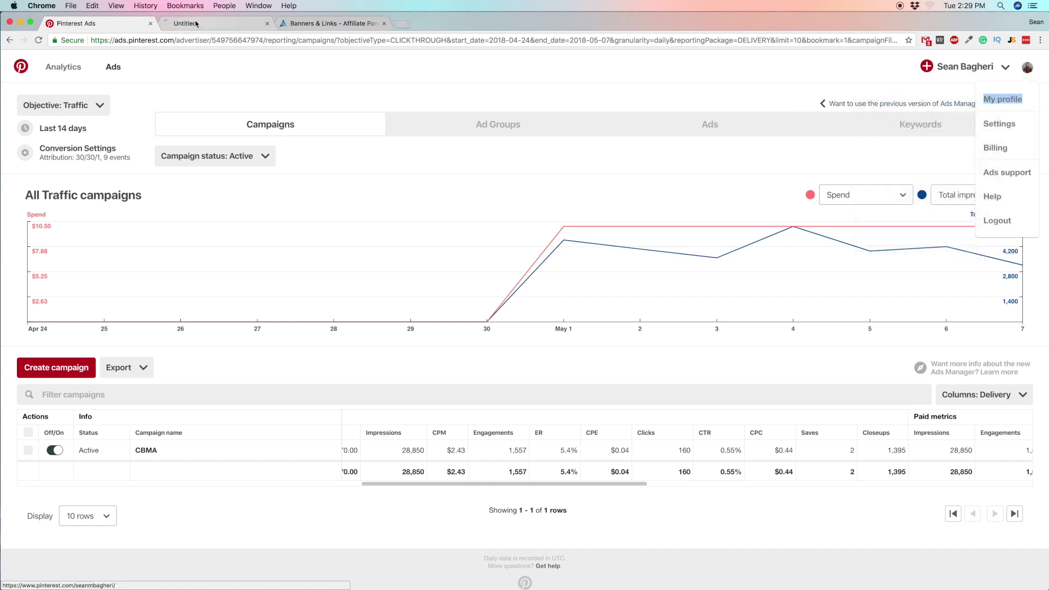
pyautogui.click(213, 23)
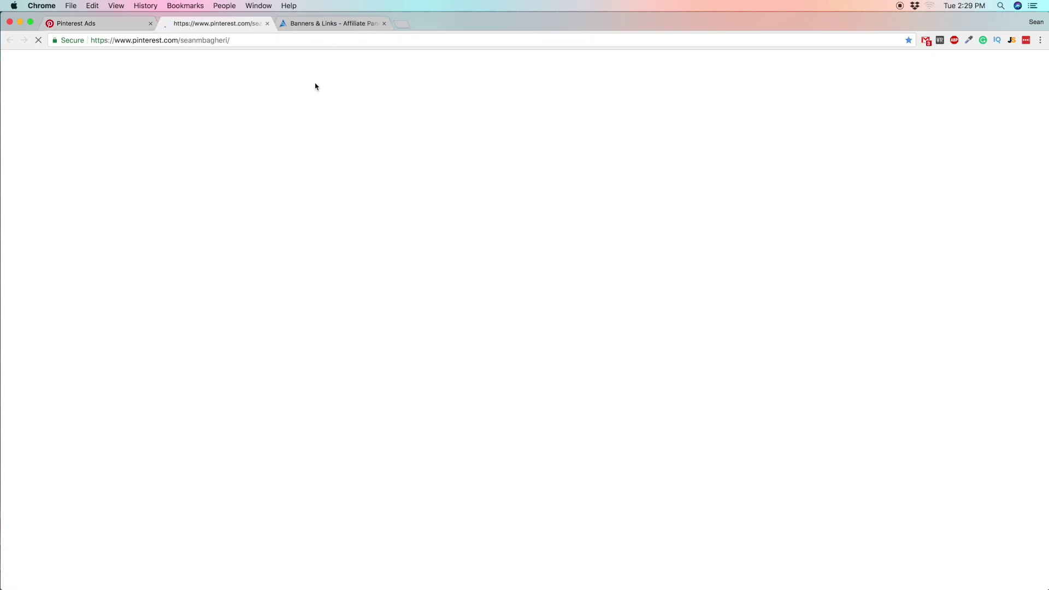
# Step: In a new tab, load ClickMeter via the Link Campaigns bookmark in 'my tools'
pyautogui.click(402, 24)
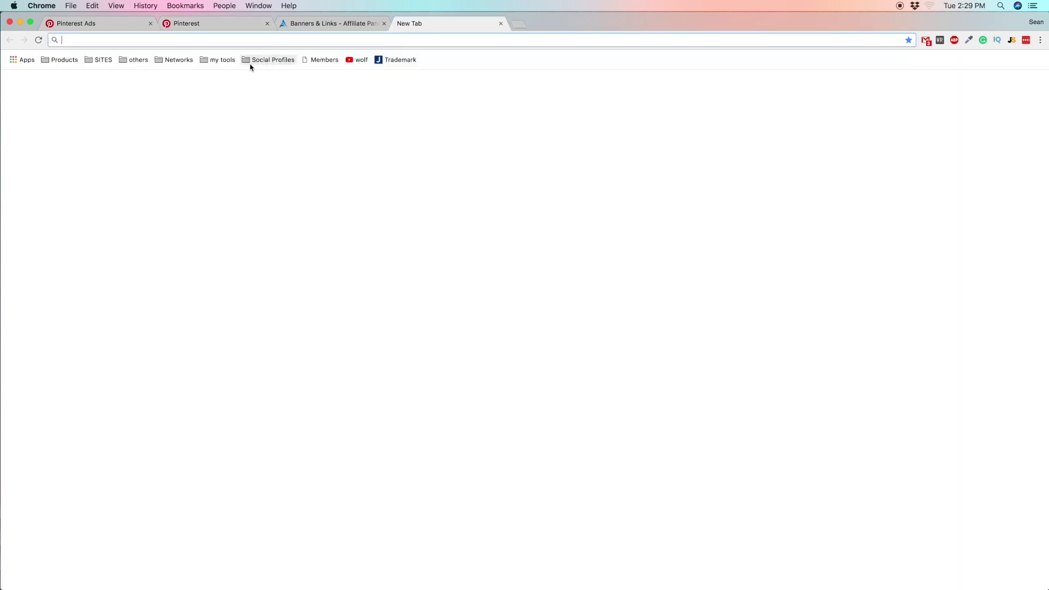
pyautogui.click(221, 60)
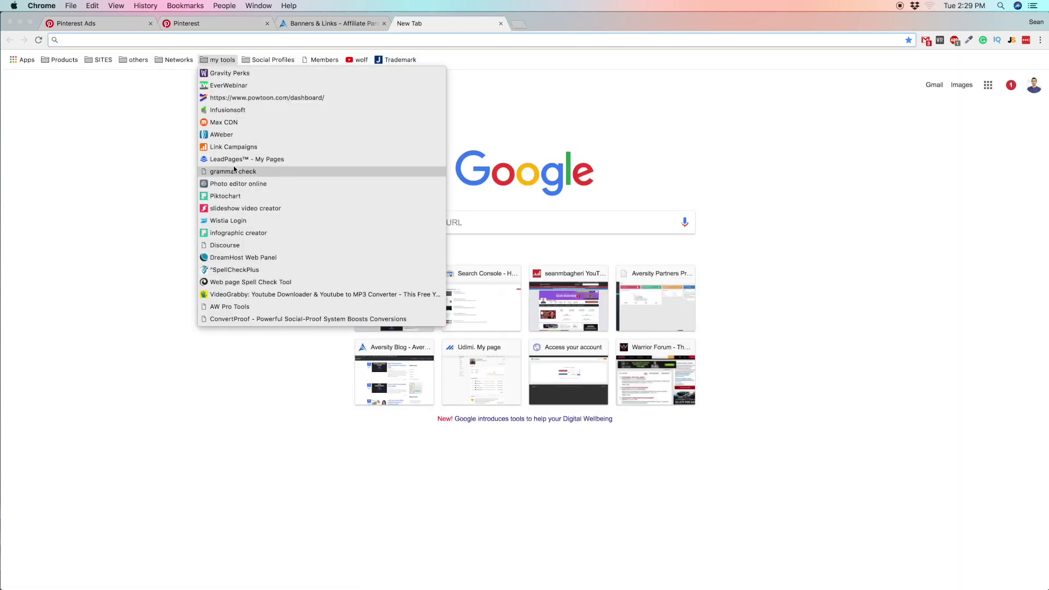
pyautogui.click(235, 146)
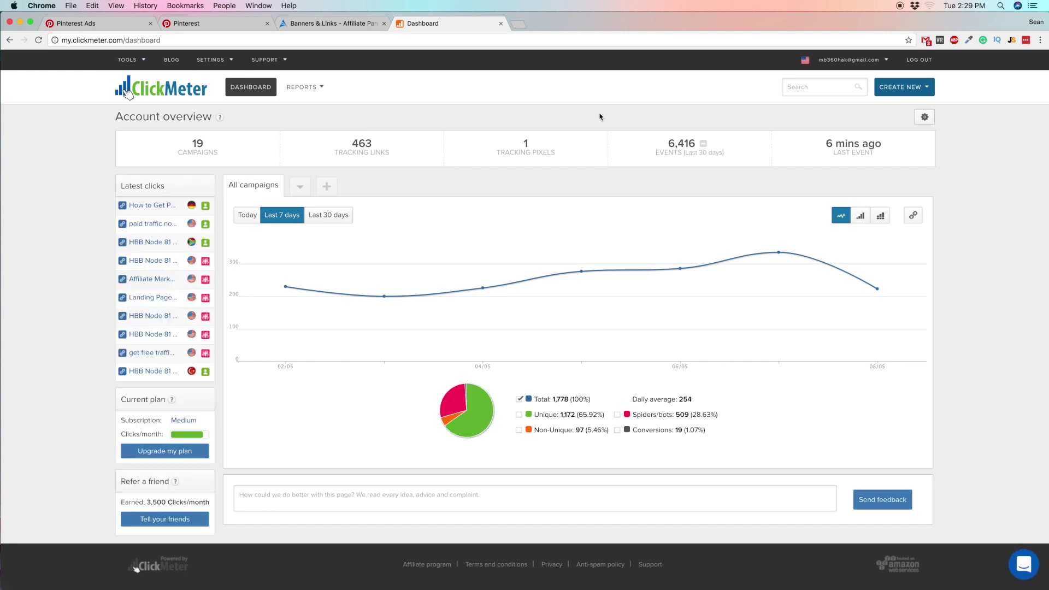
# Step: Create tracking link 'pinterest ad #2' with the pasted Aversity chan=pintads destination URL
pyautogui.click(905, 87)
pyautogui.click(880, 129)
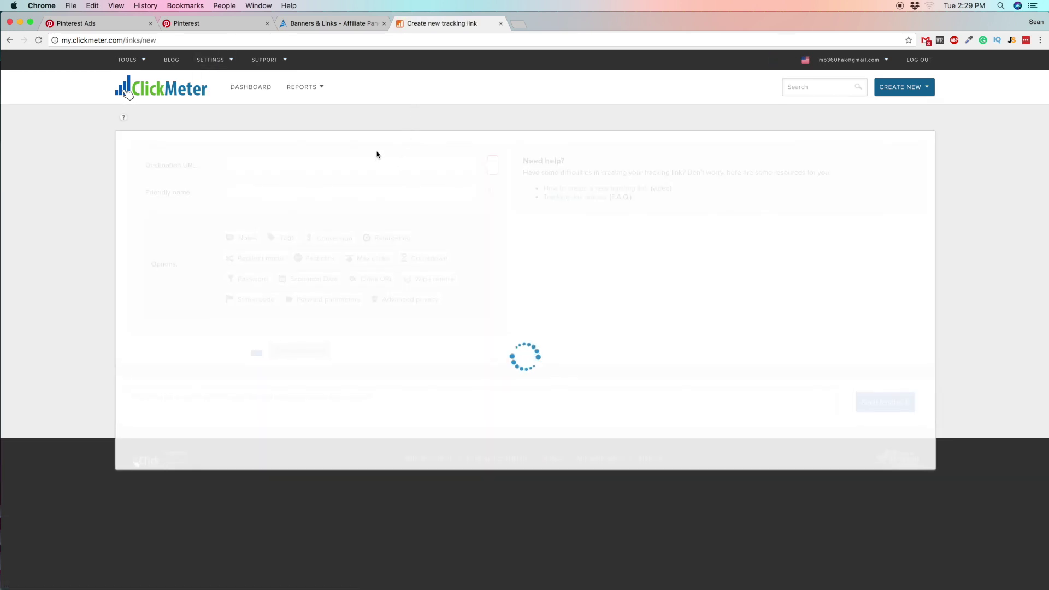
pyautogui.click(281, 166)
pyautogui.rightClick(281, 165)
pyautogui.click(301, 217)
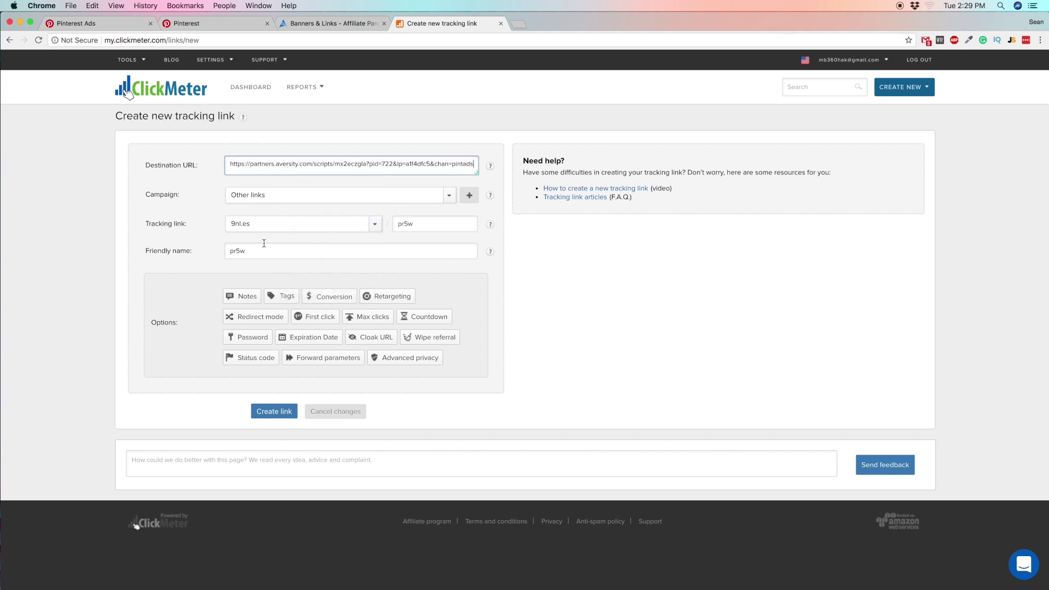
pyautogui.click(267, 255)
pyautogui.write('pinterest ad #2')
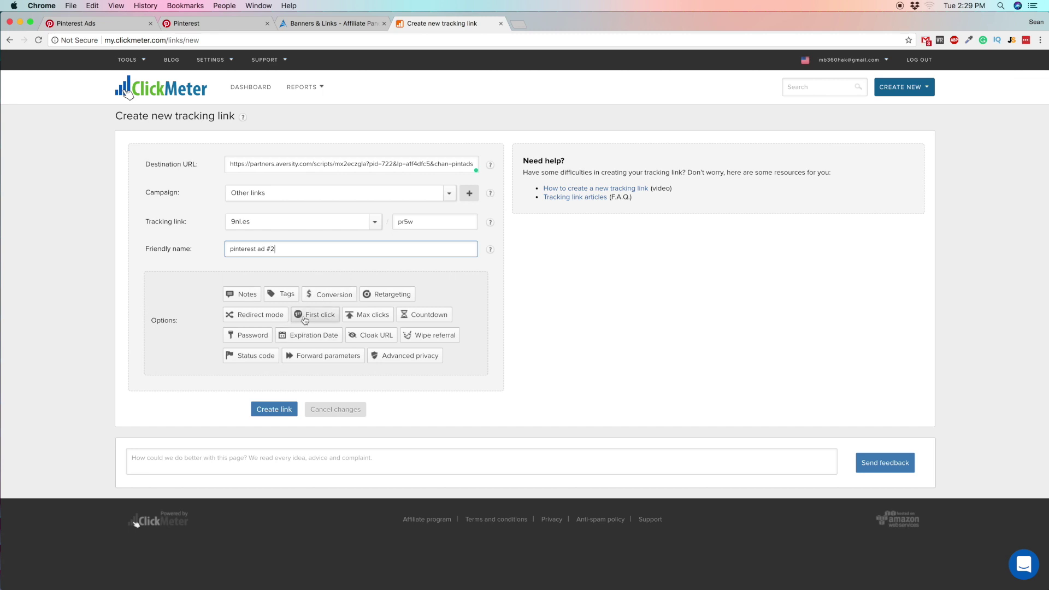
pyautogui.click(270, 411)
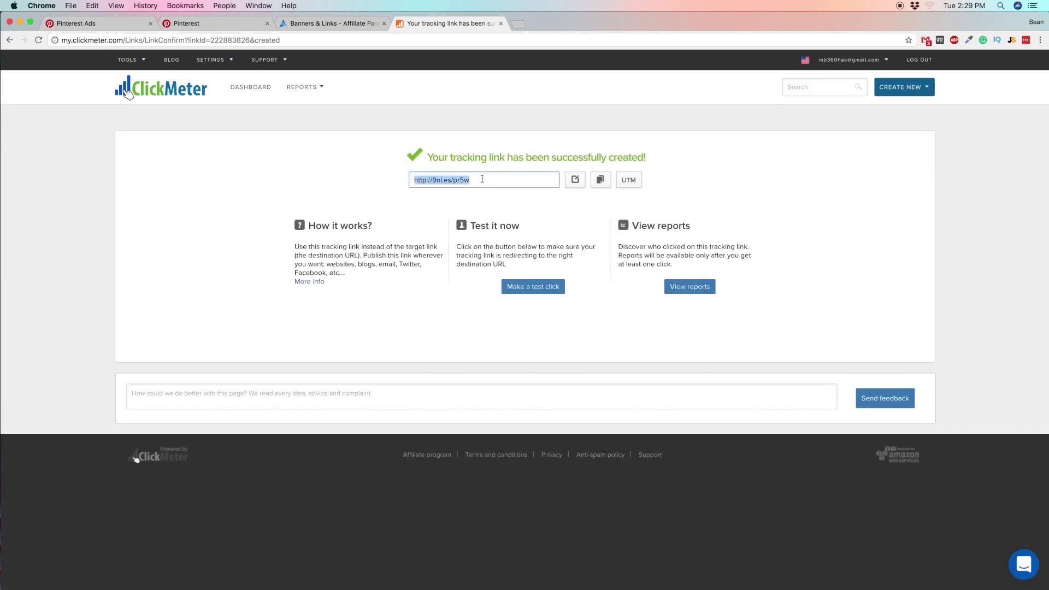
# Step: Start a Pin from the ClickMeter short link's website using the 30K/MONTH image
pyautogui.click(217, 31)
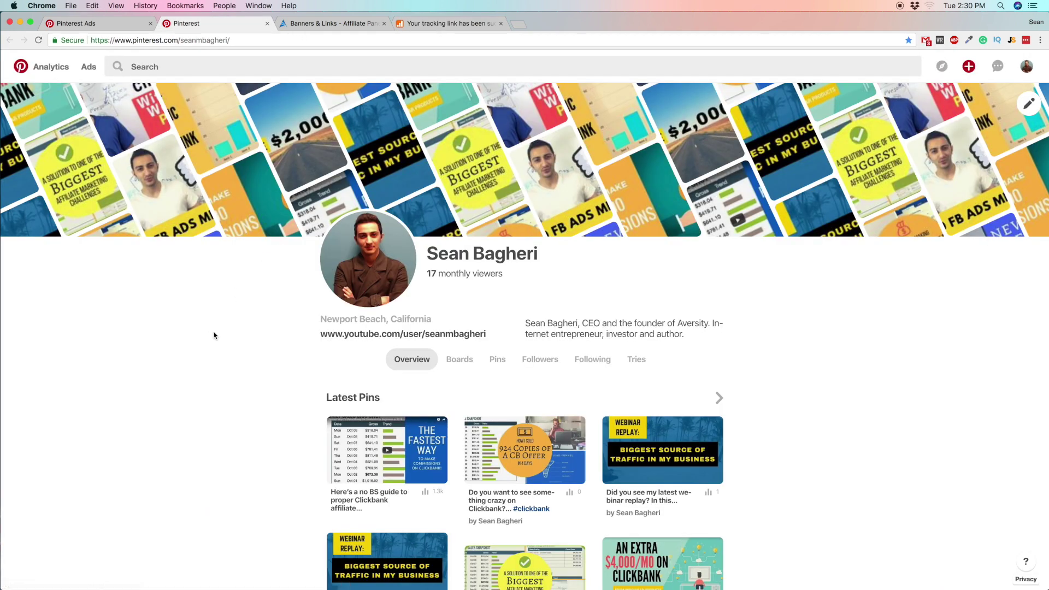
pyautogui.click(975, 62)
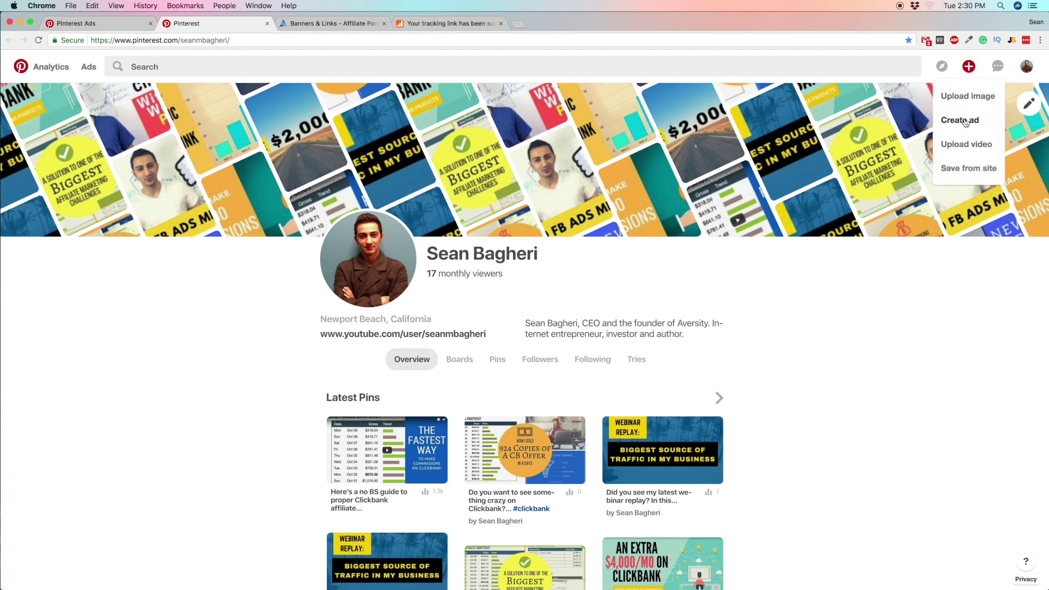
pyautogui.click(965, 170)
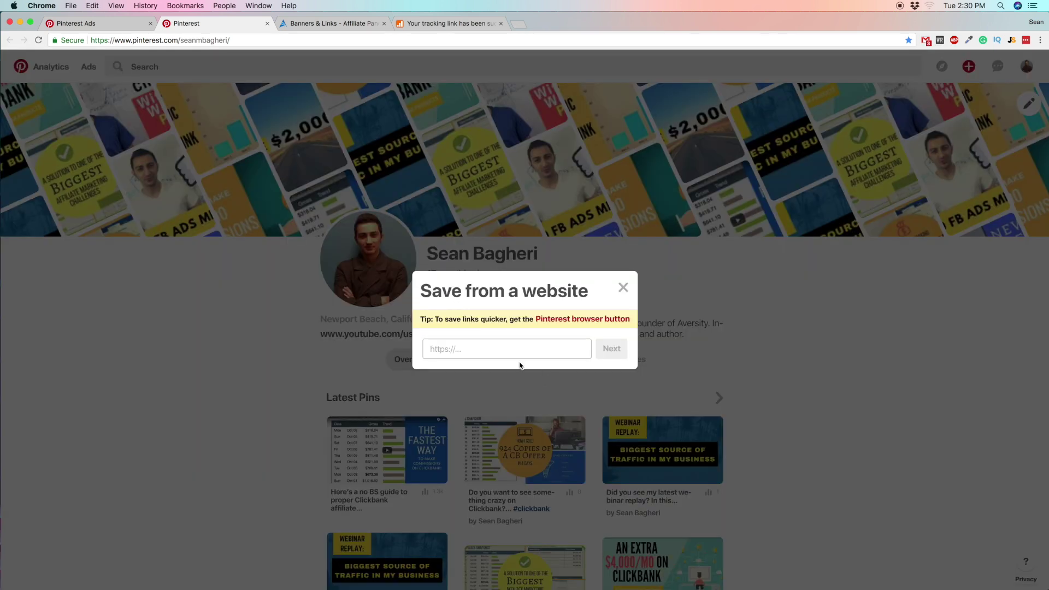
pyautogui.rightClick(467, 350)
pyautogui.click(521, 401)
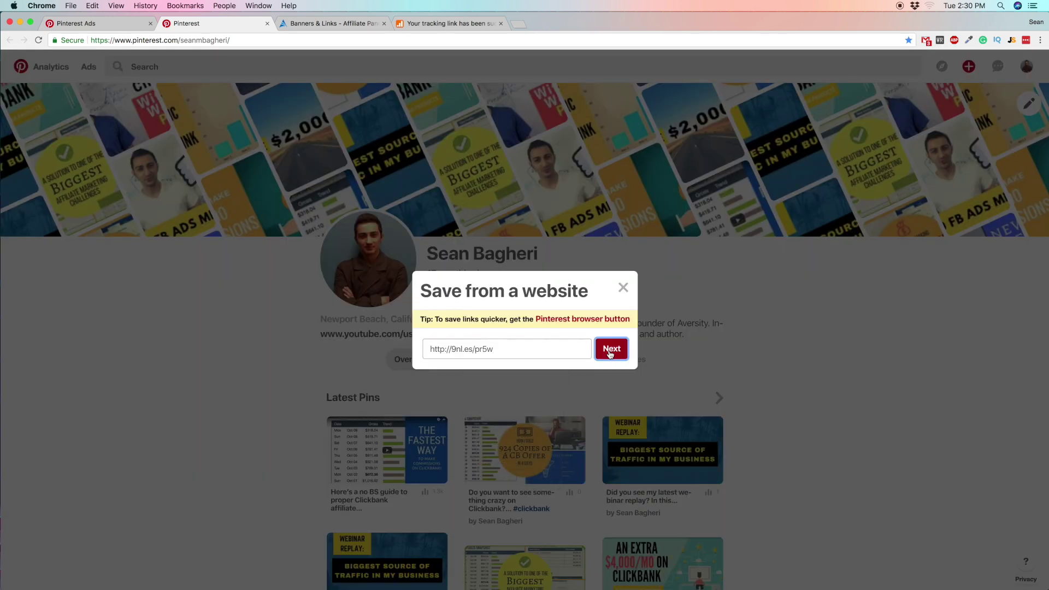
pyautogui.press('Return')
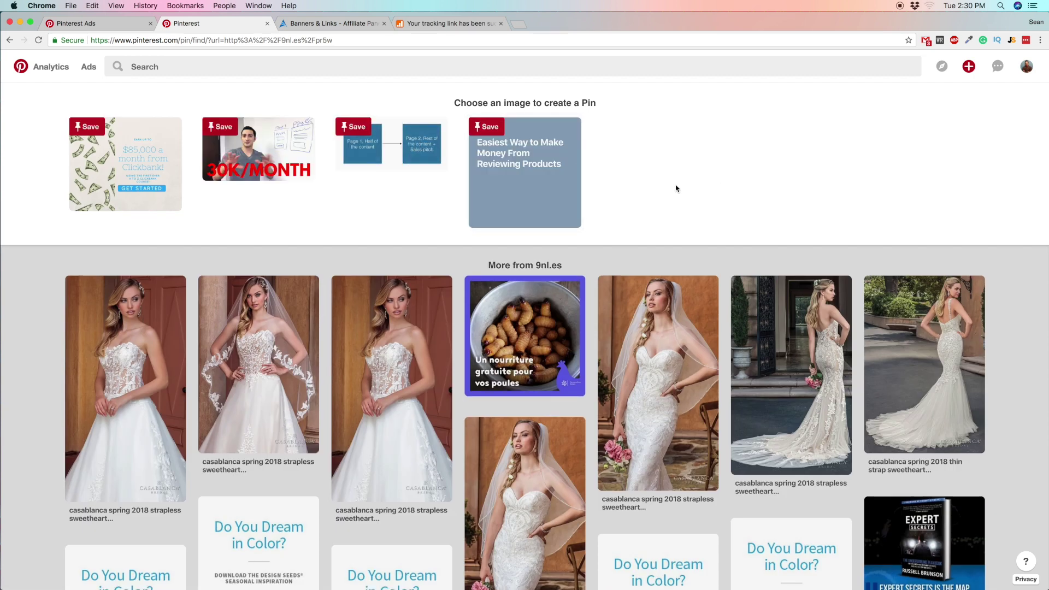
pyautogui.click(269, 153)
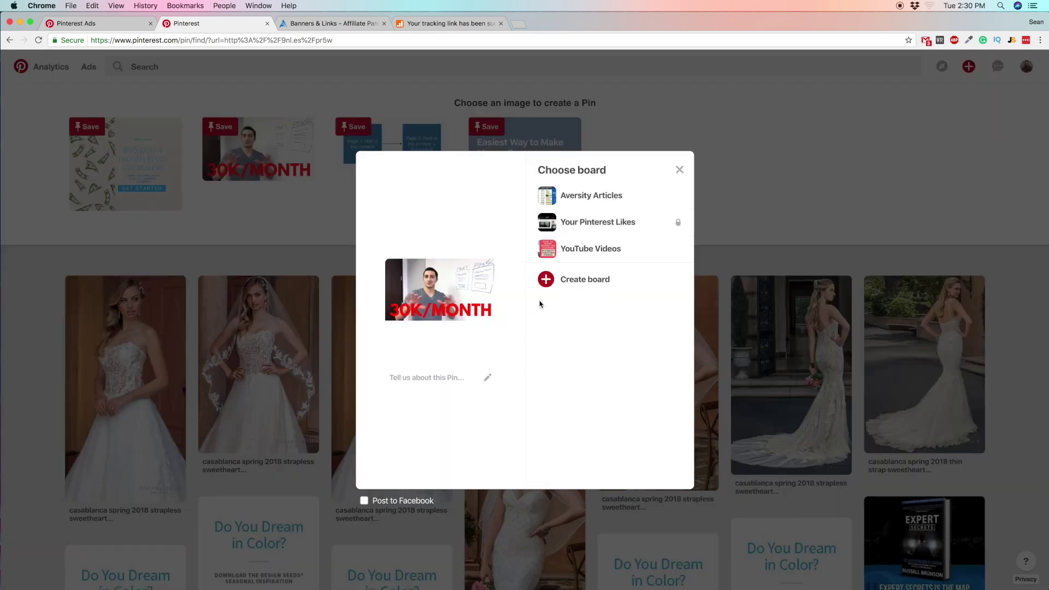
pyautogui.click(445, 380)
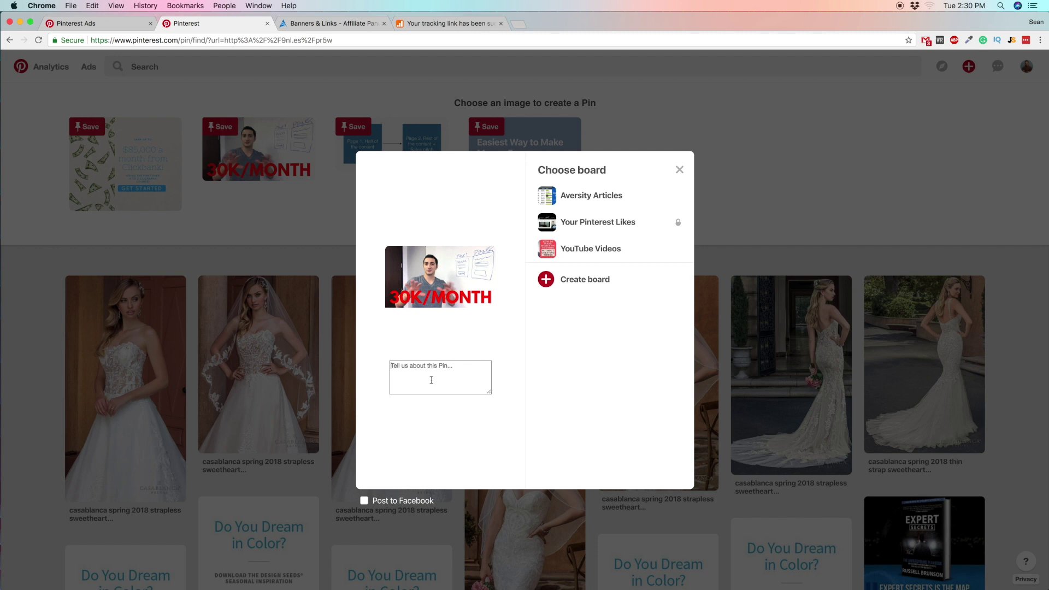
pyautogui.click(519, 24)
pyautogui.write('http://9nl.es/pr5w')
pyautogui.press('Return')
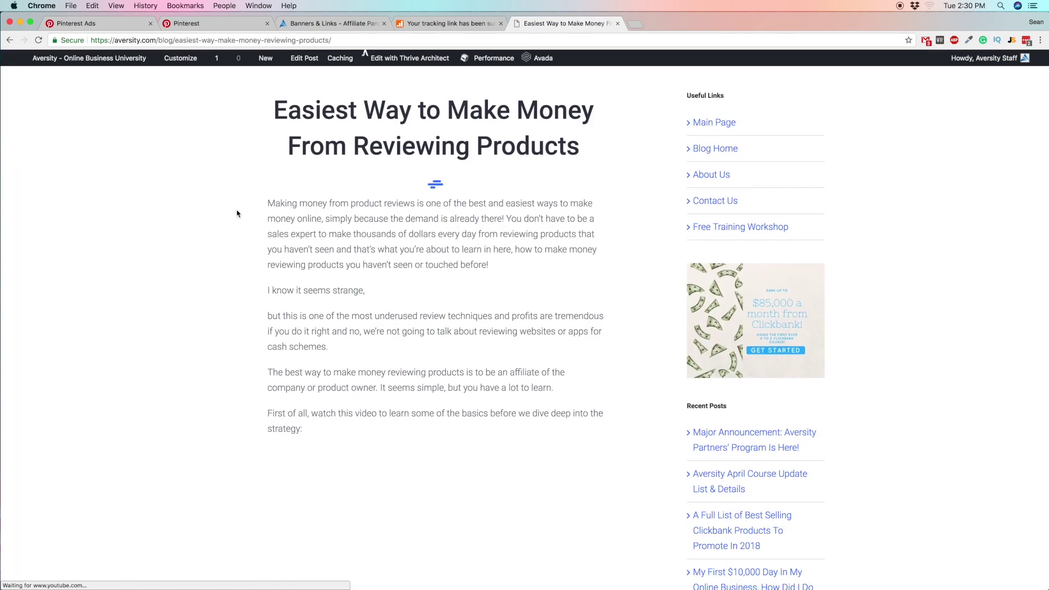
# Step: Paste the blog title 'Easiest Way to Make Money From Reviewing Products' as the pin description
pyautogui.scroll(-5, 238, 208)
pyautogui.scroll(2, 240, 201)
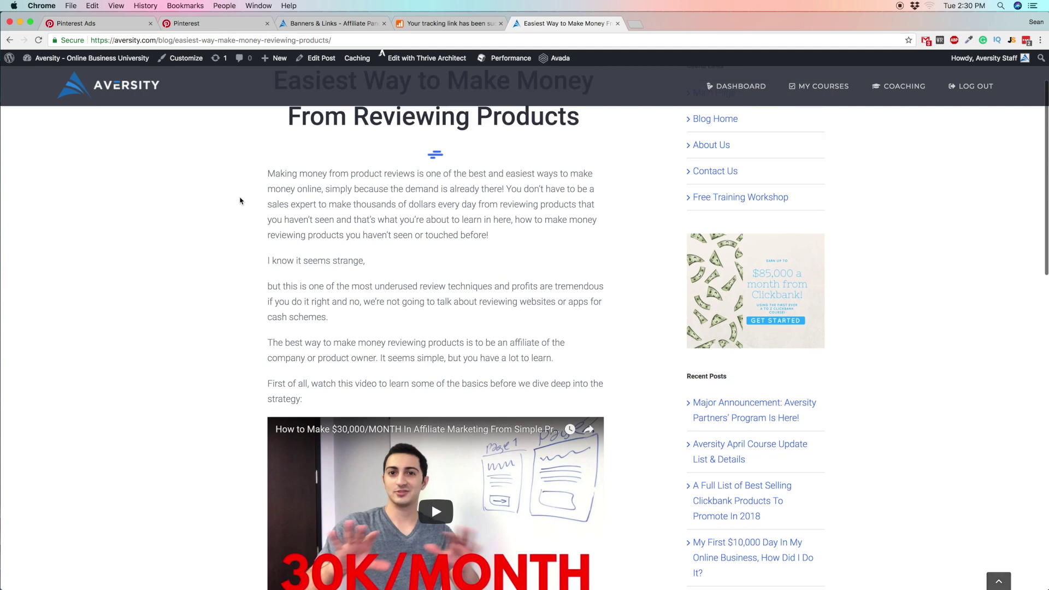
pyautogui.moveTo(321, 130); pyautogui.dragTo(600, 181)
pyautogui.press('super+c')
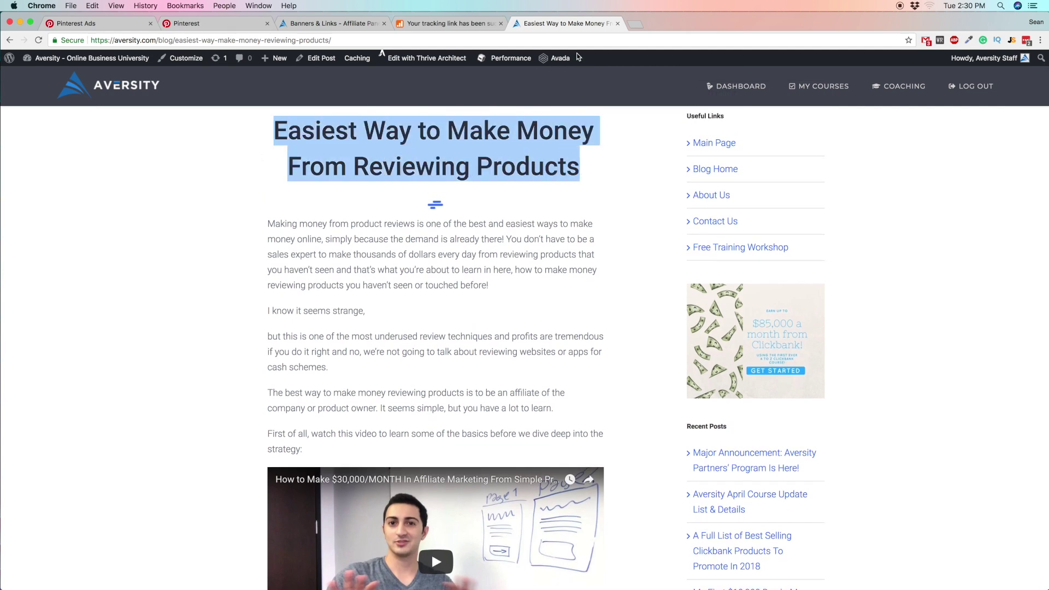
pyautogui.click(618, 24)
pyautogui.click(412, 377)
pyautogui.press('super+v')
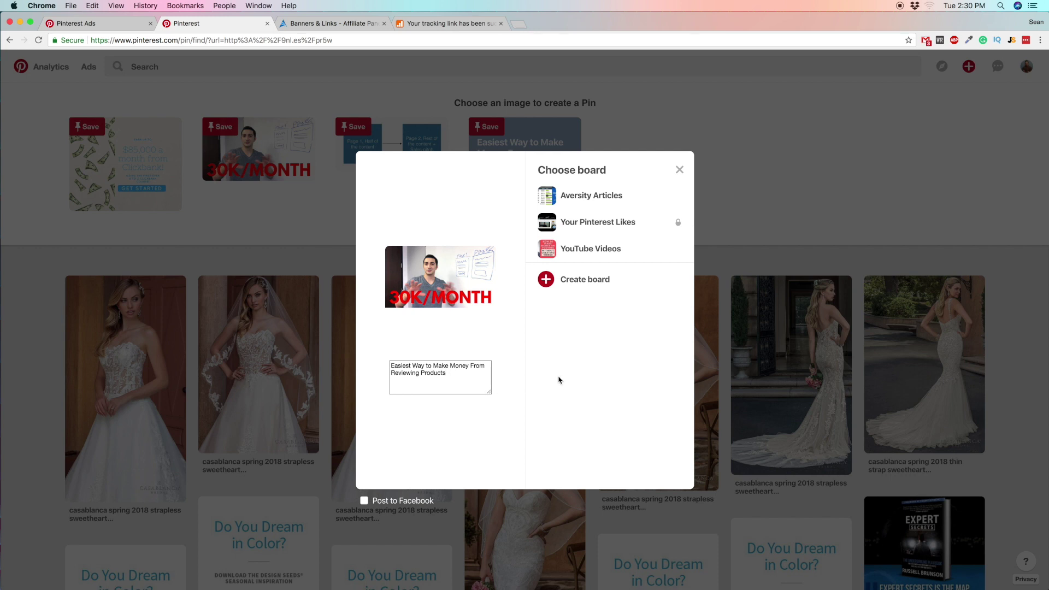
# Step: Save the pin to a new board named 'Make Money Online'
pyautogui.click(566, 382)
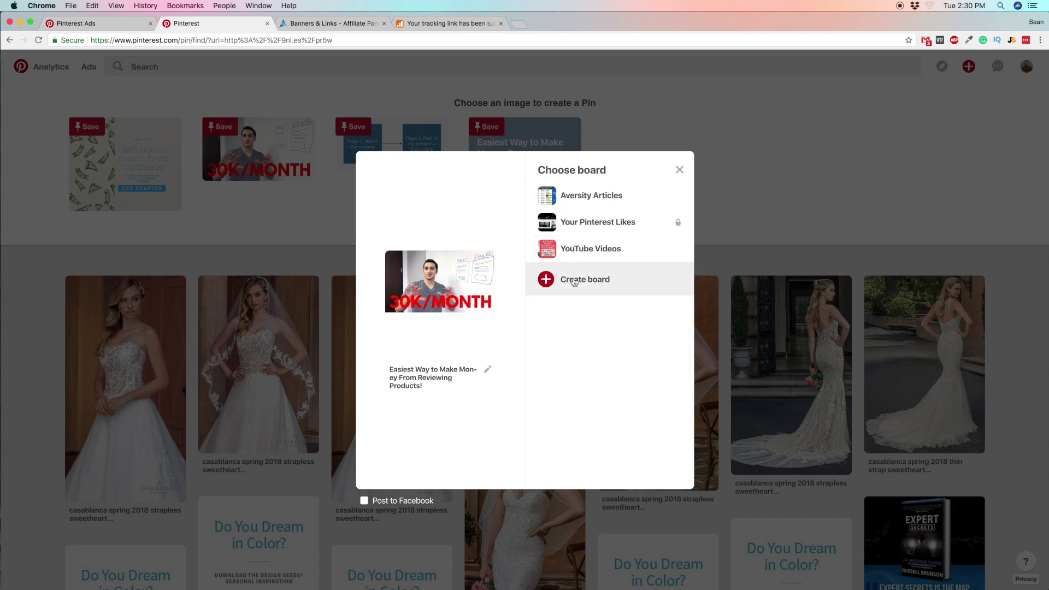
pyautogui.click(622, 287)
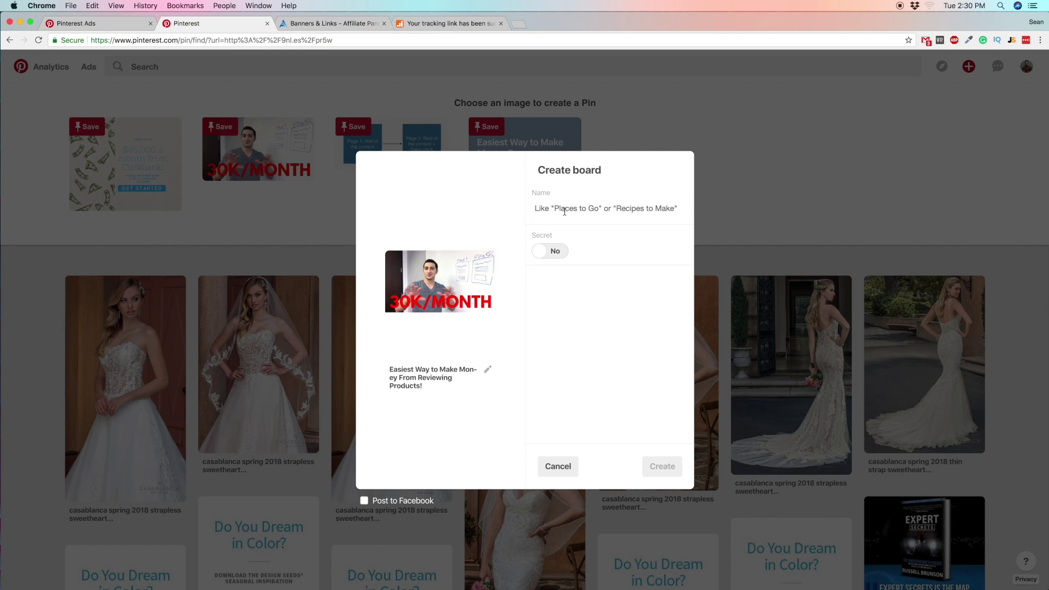
pyautogui.write('Make Money Online')
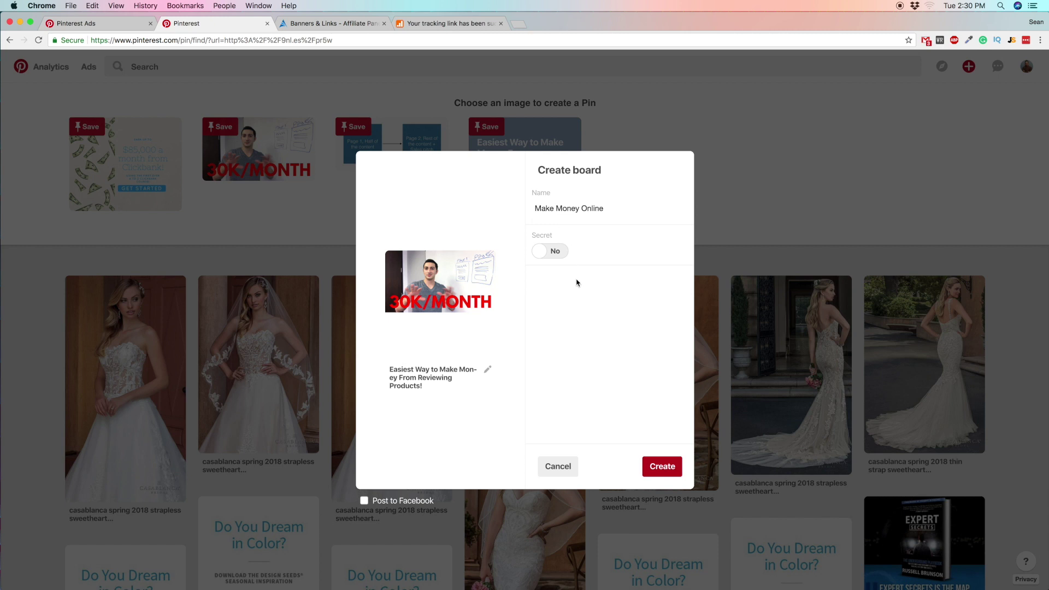
pyautogui.click(659, 466)
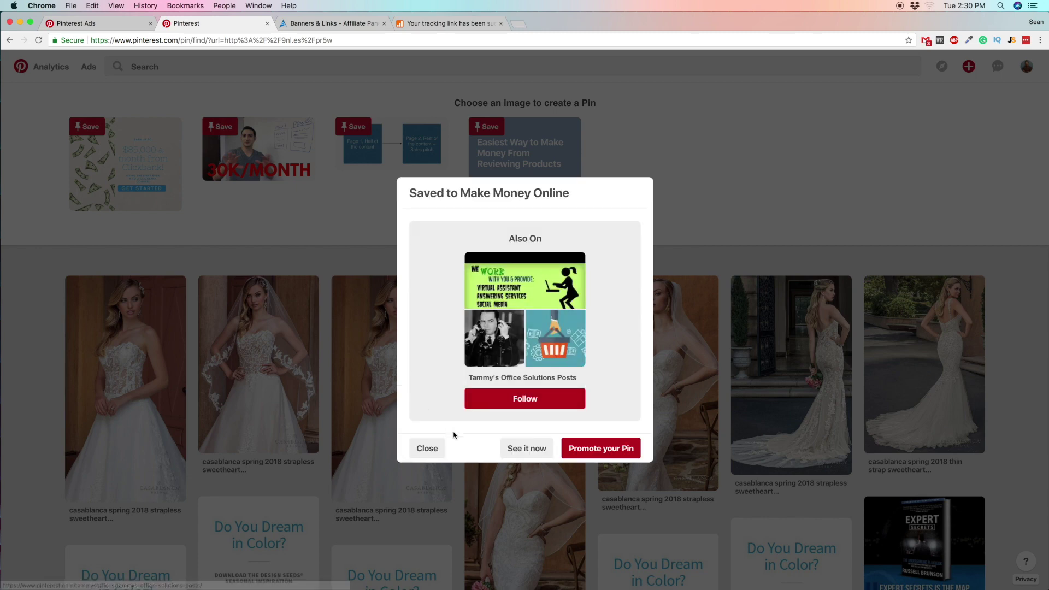
pyautogui.click(424, 452)
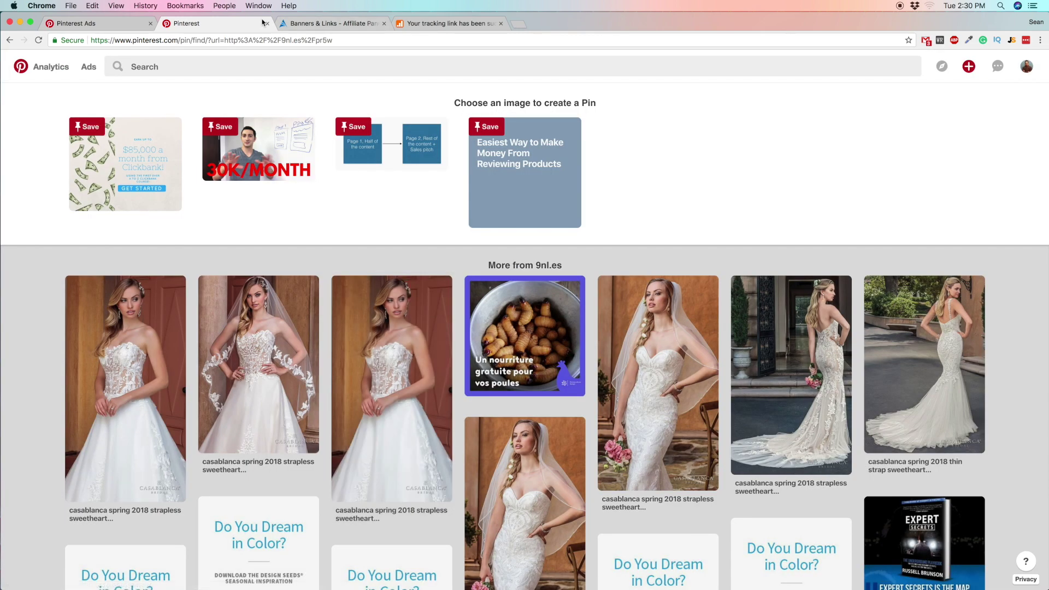
pyautogui.click(99, 24)
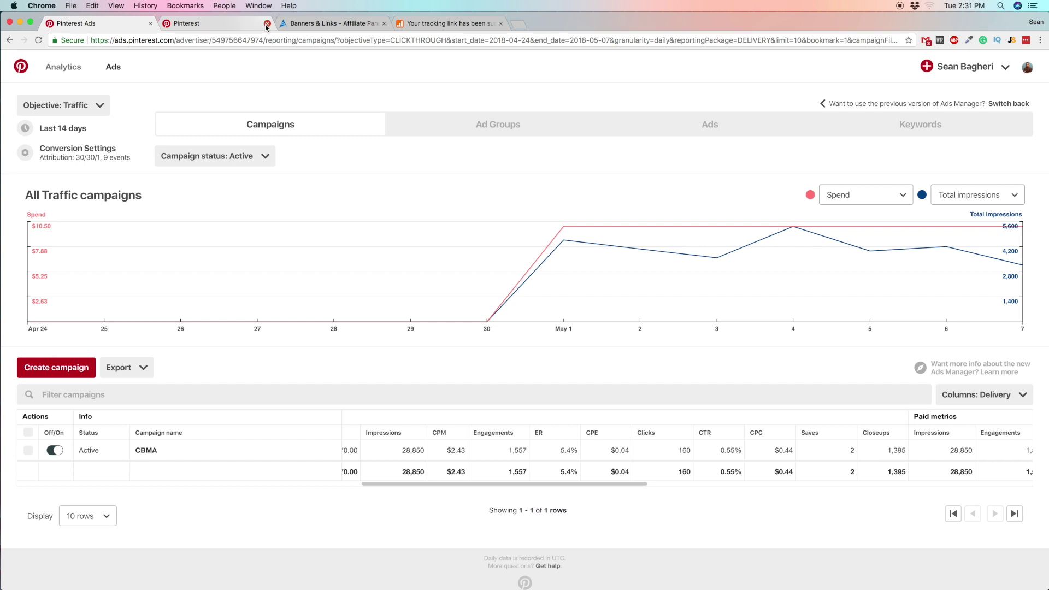
# Step: Start a new campaign with the Get traffic to your website objective
pyautogui.click(266, 24)
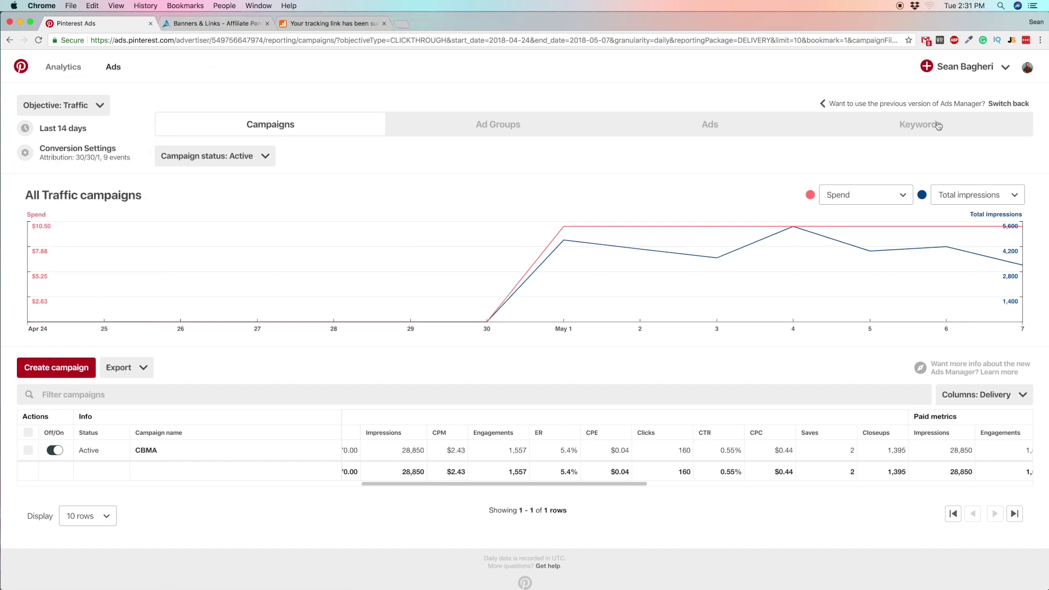
pyautogui.moveTo(111, 73)
pyautogui.click(88, 363)
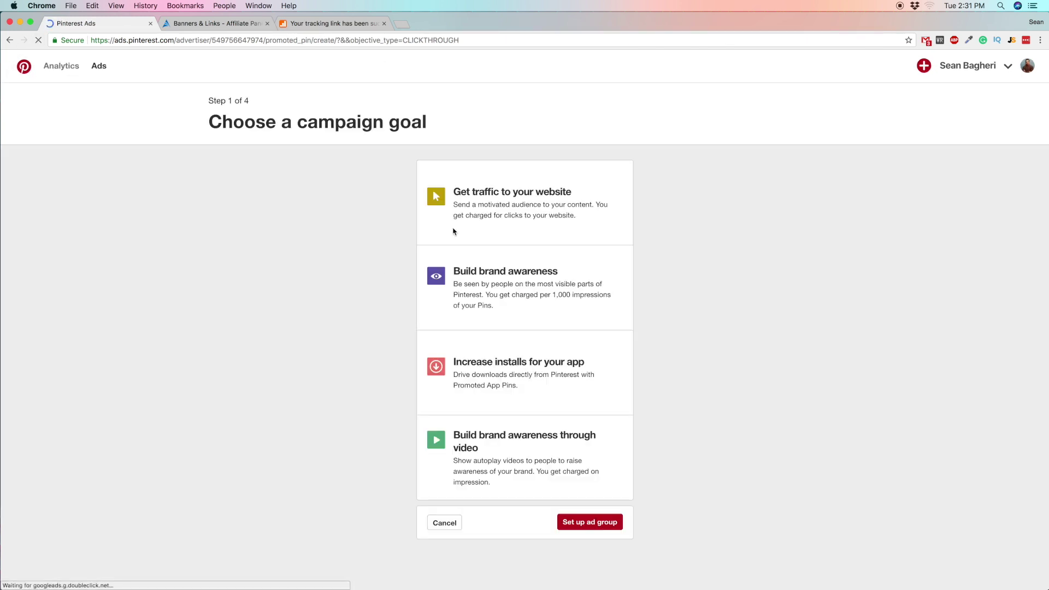
pyautogui.click(513, 204)
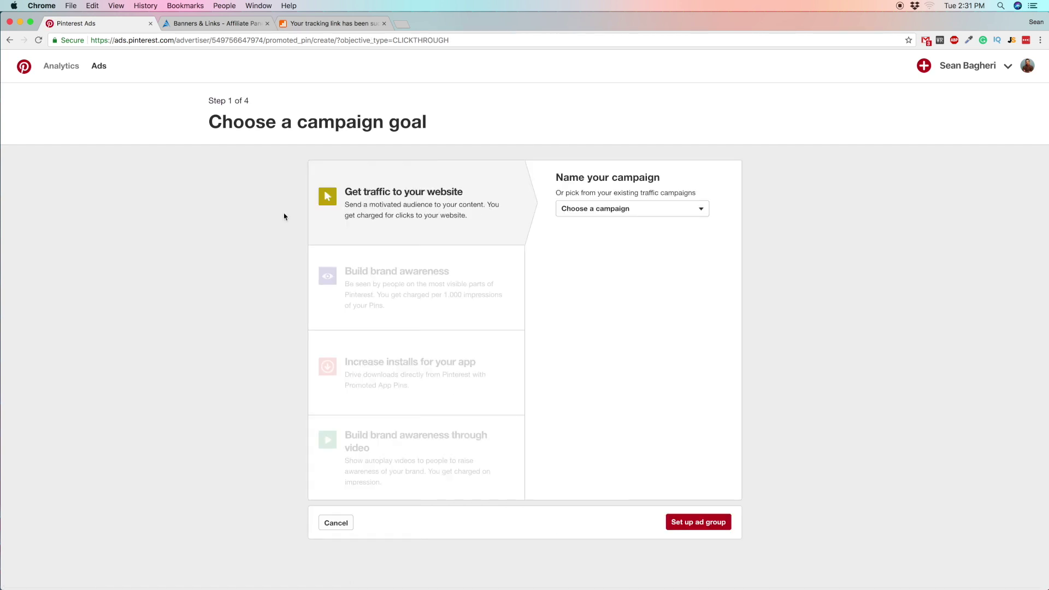
pyautogui.click(616, 213)
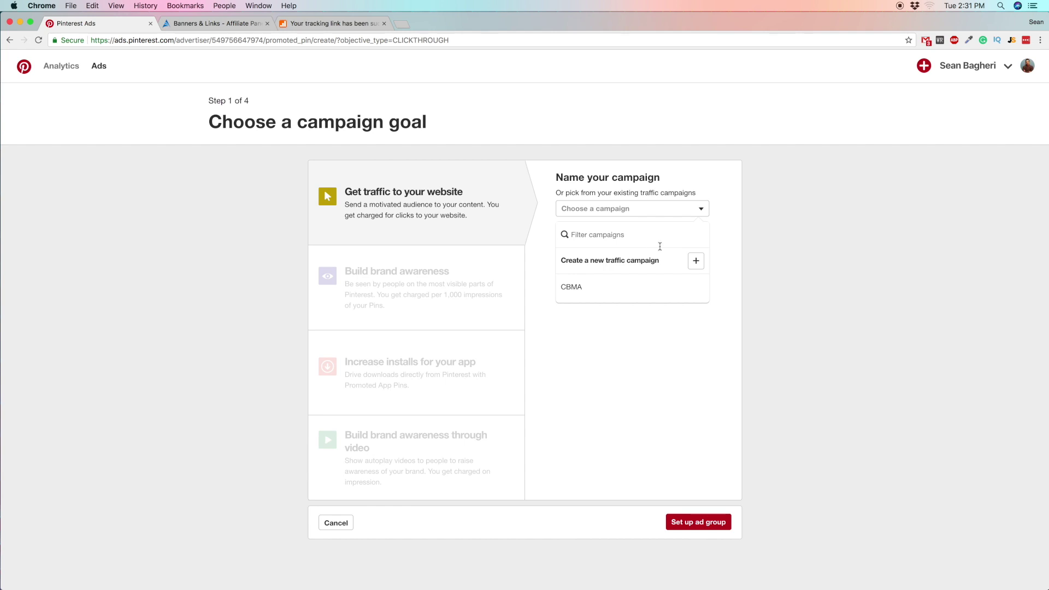
pyautogui.write('New2')
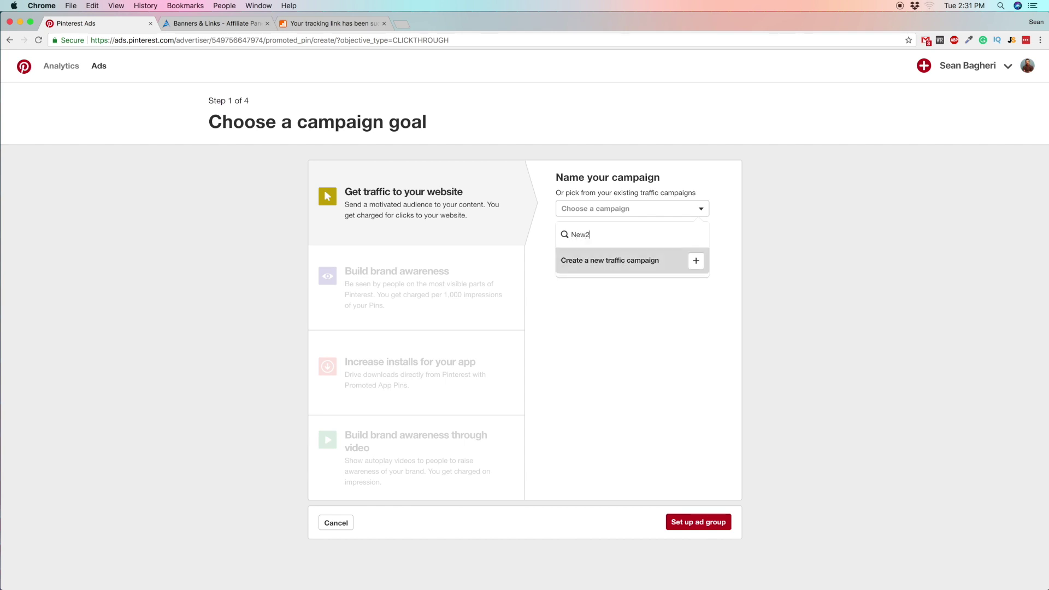
pyautogui.click(663, 266)
# Step: Name the traffic campaign 'new2' with a $15.00 daily spend limit
pyautogui.click(601, 230)
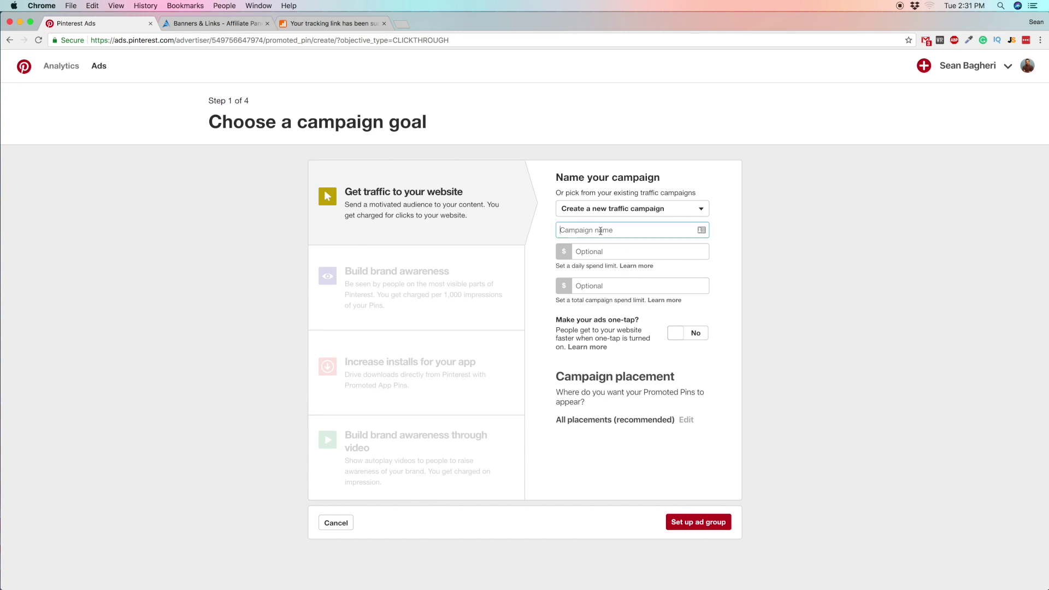
pyautogui.write('new2')
pyautogui.click(614, 256)
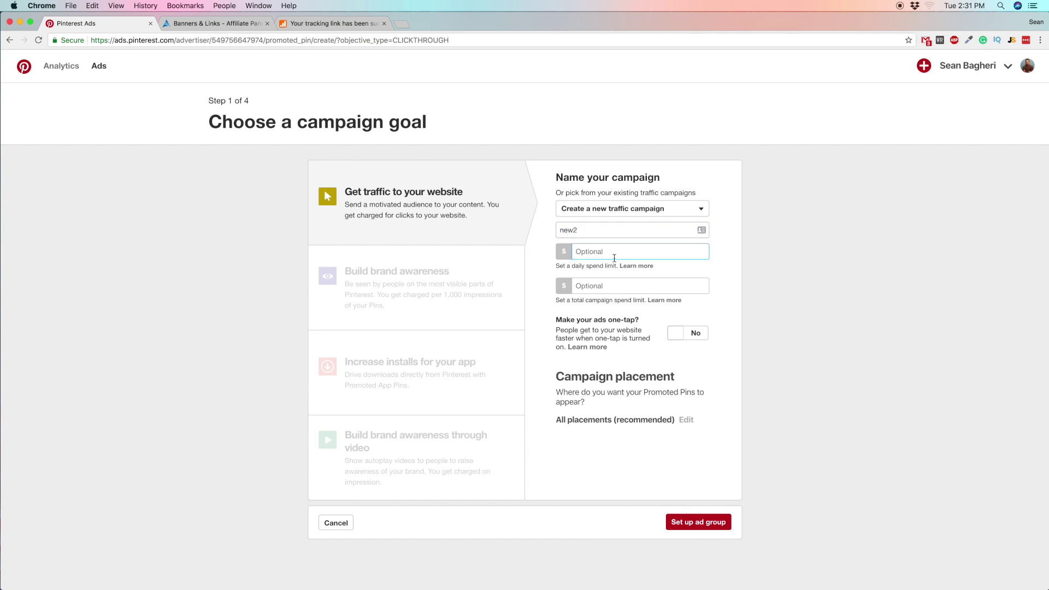
pyautogui.write('15')
pyautogui.click(615, 262)
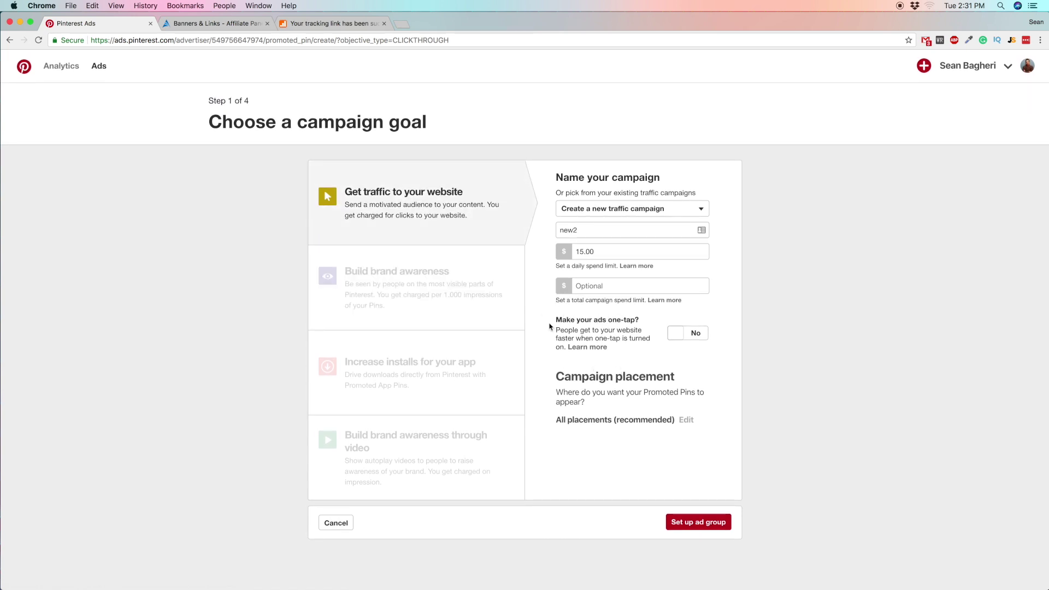
pyautogui.moveTo(551, 326); pyautogui.dragTo(641, 320)
pyautogui.click(702, 380)
pyautogui.click(705, 526)
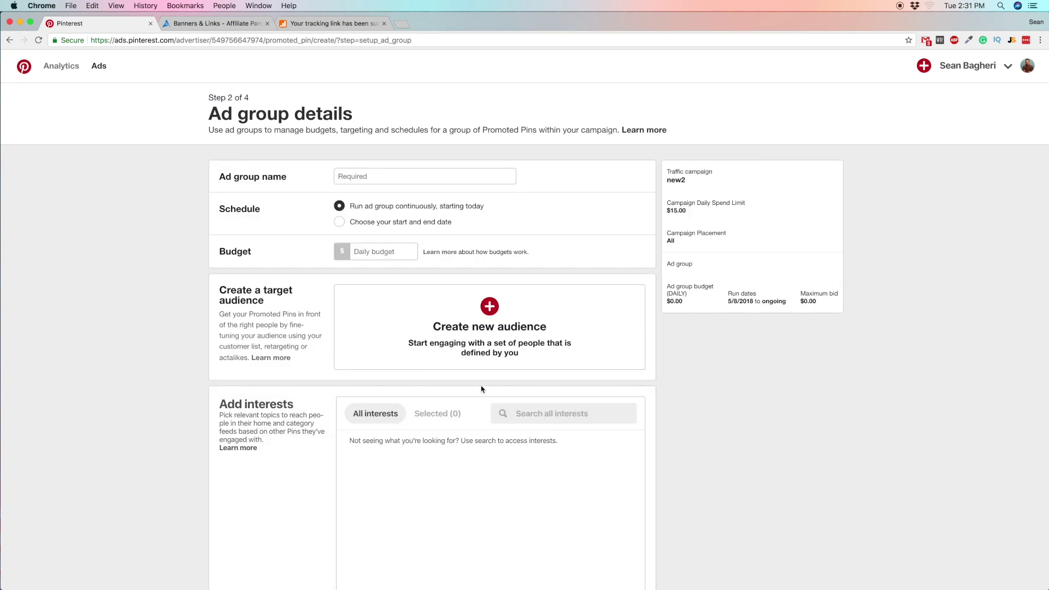
pyautogui.click(372, 177)
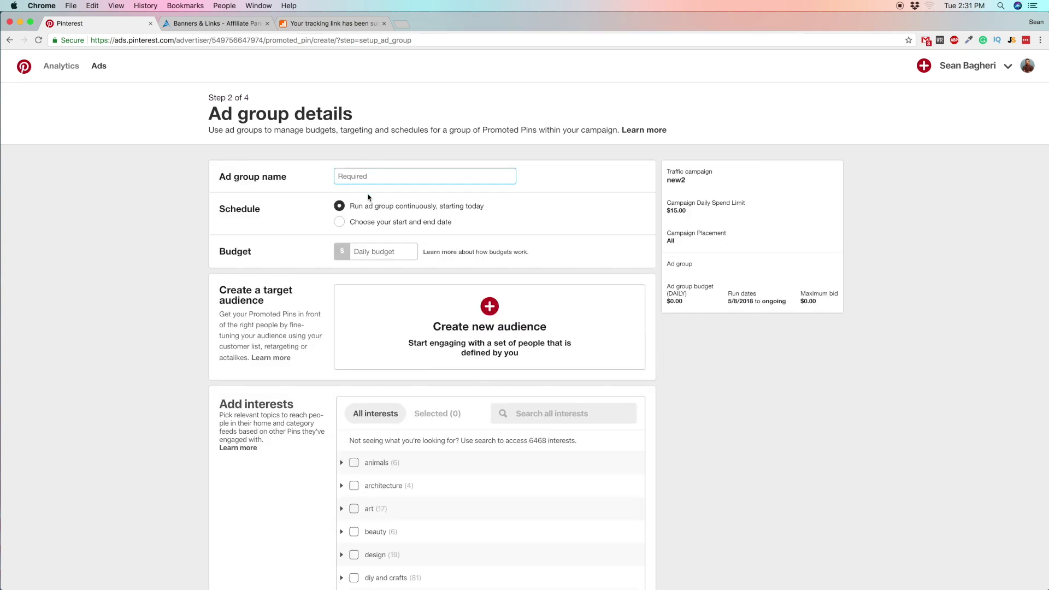
pyautogui.write('ad#2')
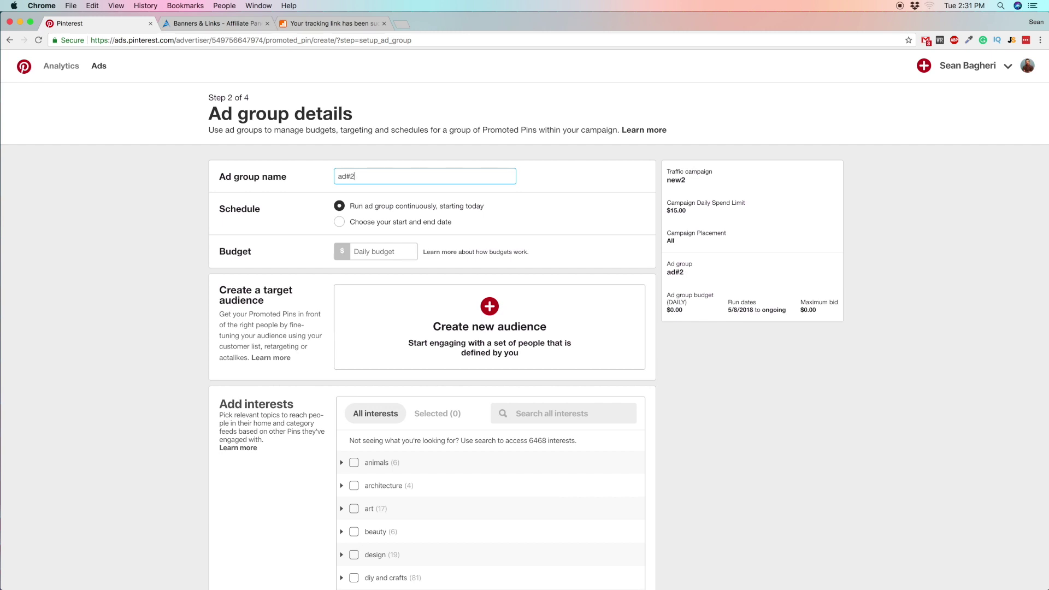
pyautogui.click(170, 274)
pyautogui.click(393, 252)
pyautogui.write('10')
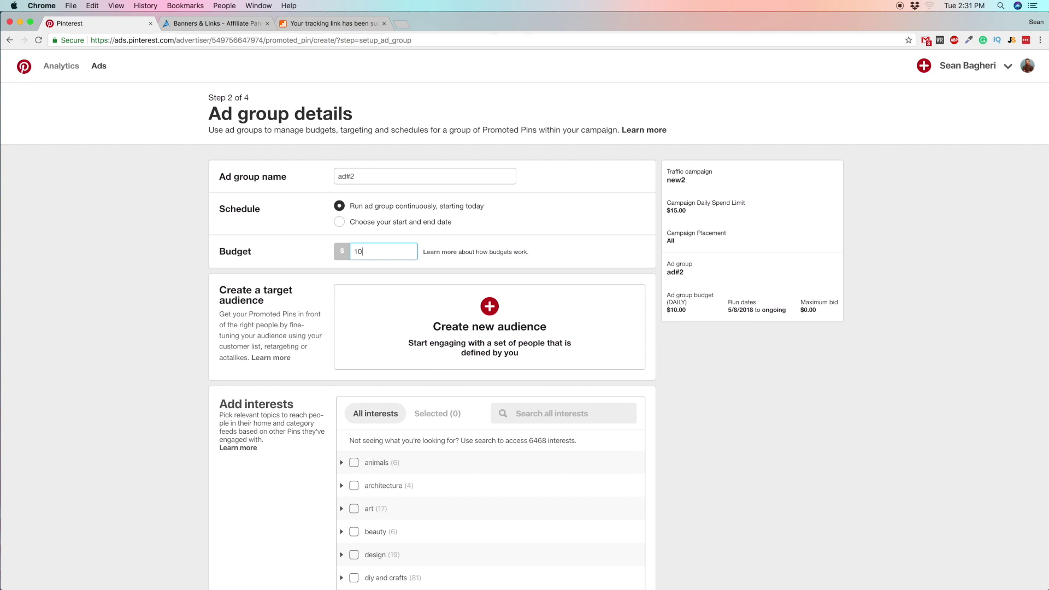
pyautogui.write('5')
pyautogui.click(123, 353)
pyautogui.scroll(-3, 188, 317)
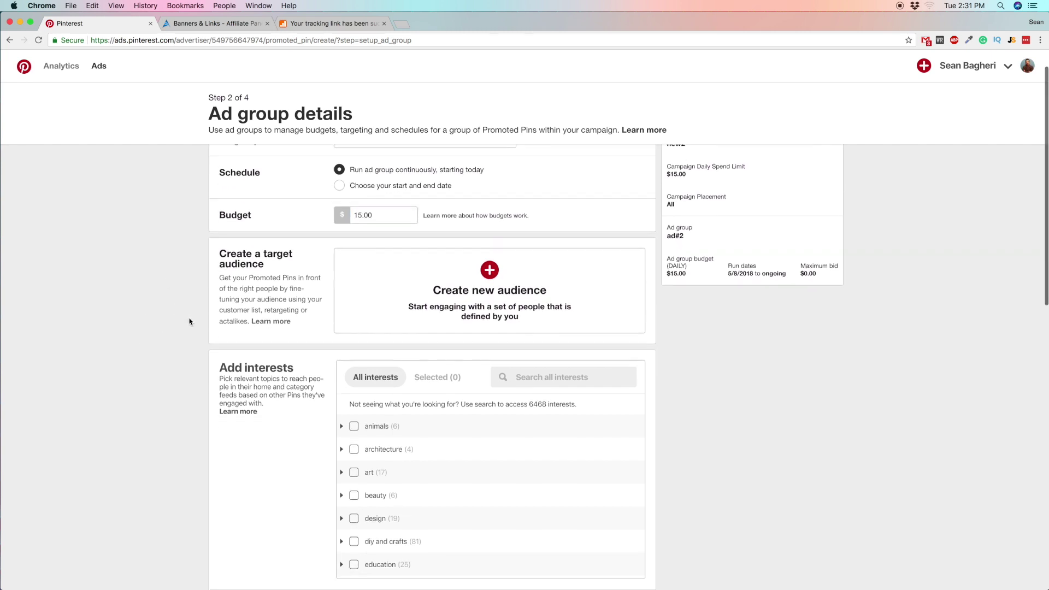
pyautogui.scroll(2, 193, 312)
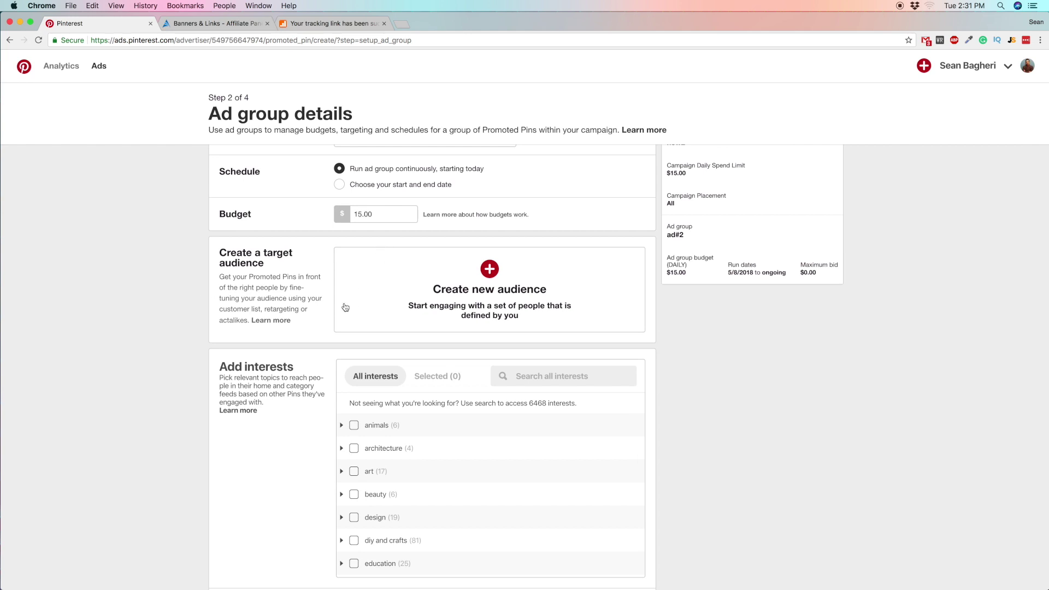
pyautogui.scroll(2, 498, 285)
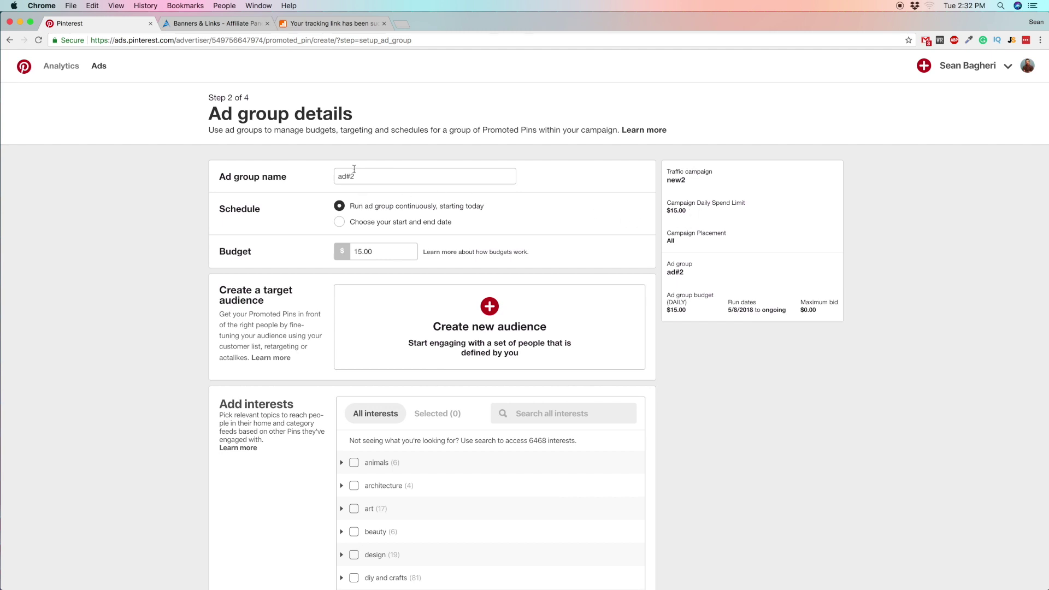
pyautogui.scroll(-3, 195, 227)
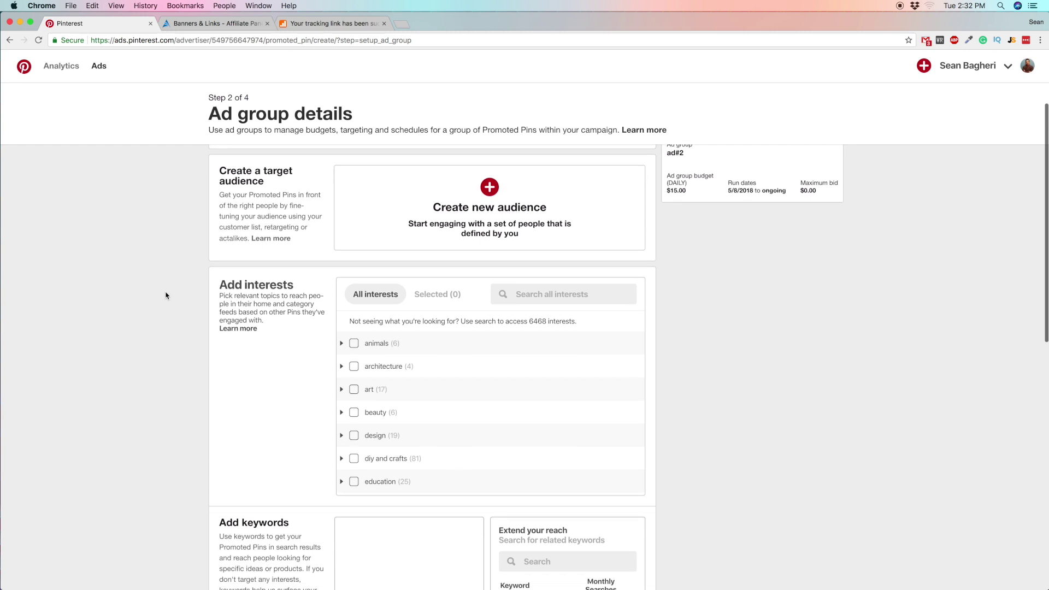
pyautogui.scroll(1, 169, 298)
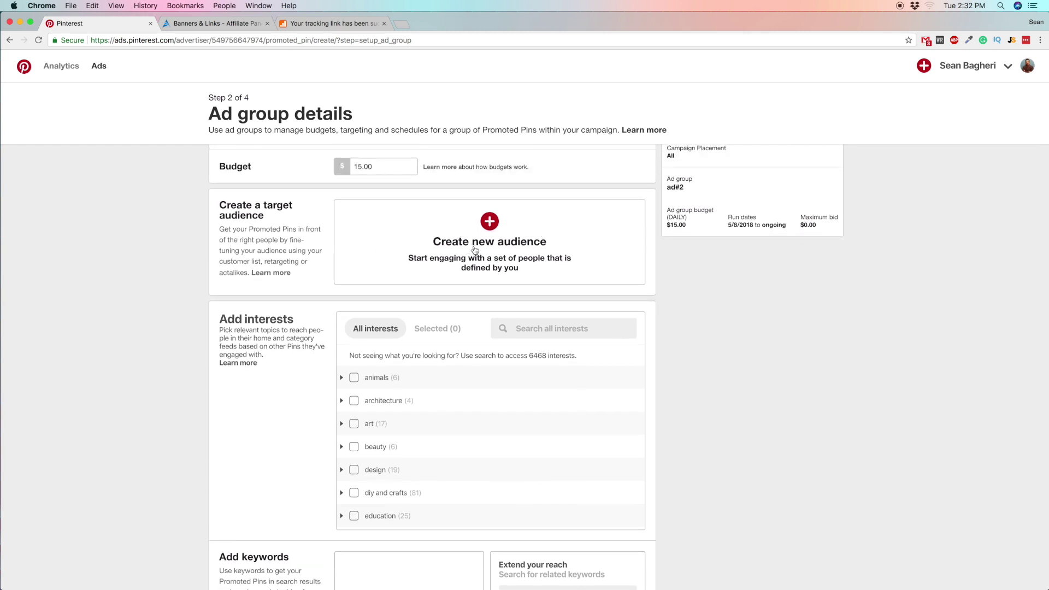
pyautogui.scroll(-4, 254, 284)
pyautogui.scroll(1, 235, 278)
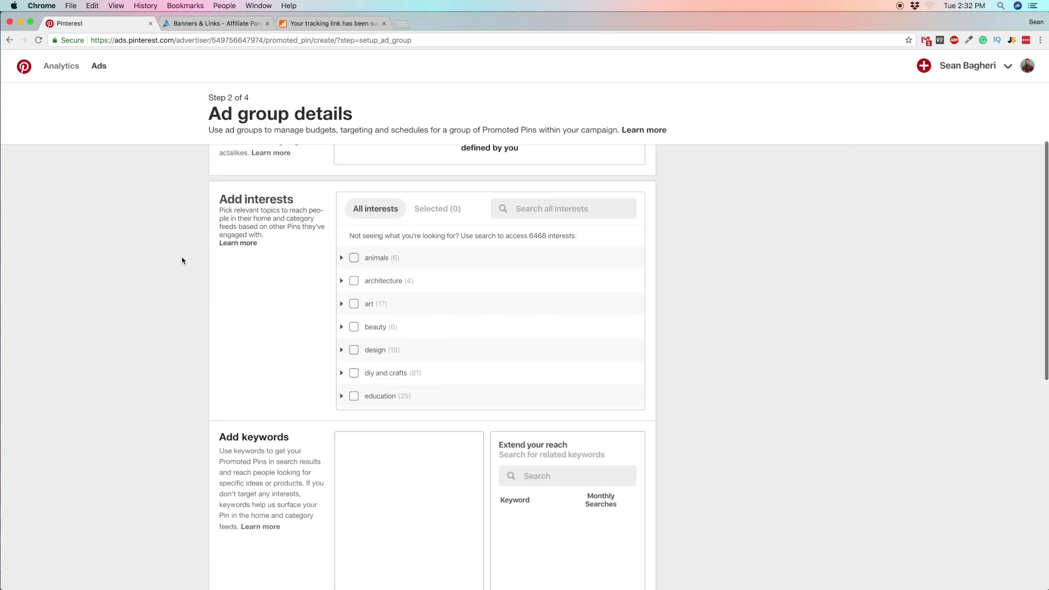
pyautogui.scroll(-1, 182, 260)
pyautogui.scroll(2, 214, 291)
pyautogui.click(429, 487)
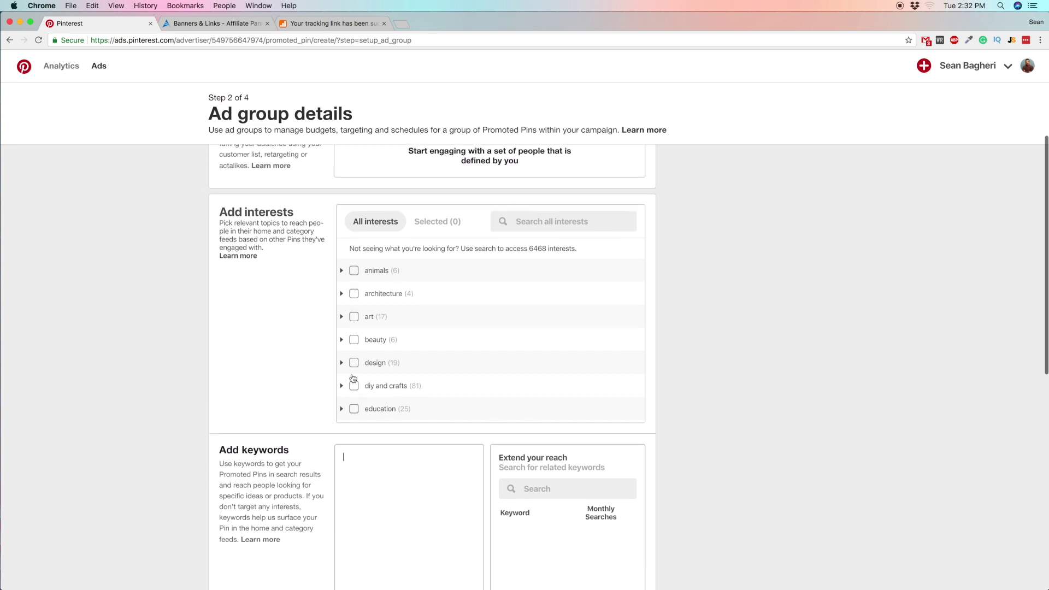
pyautogui.scroll(-6, 353, 378)
pyautogui.scroll(-2, 403, 354)
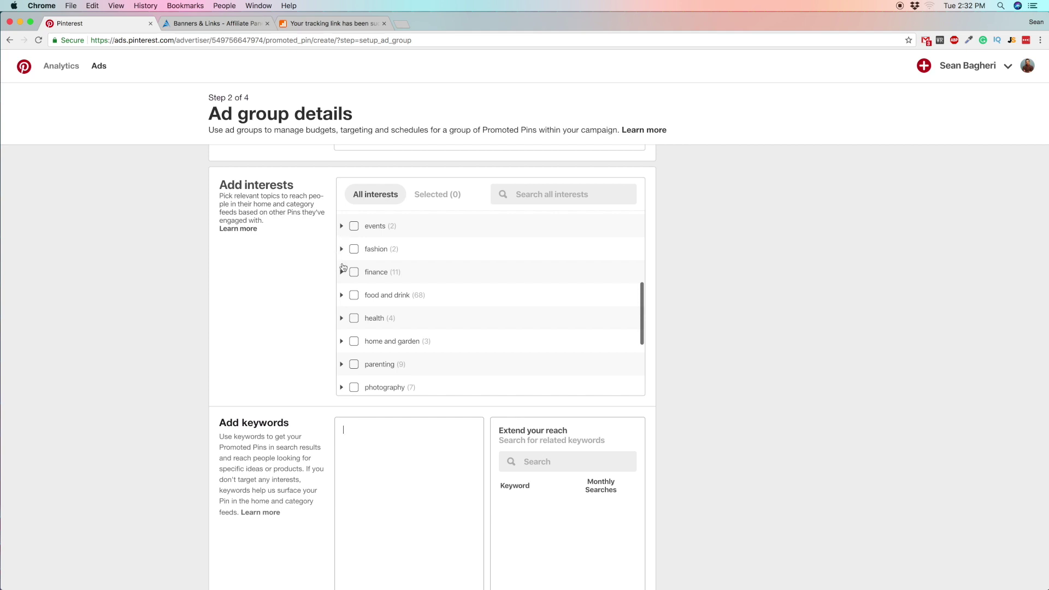
pyautogui.scroll(-4, 365, 304)
pyautogui.scroll(-5, 365, 310)
pyautogui.scroll(4, 363, 307)
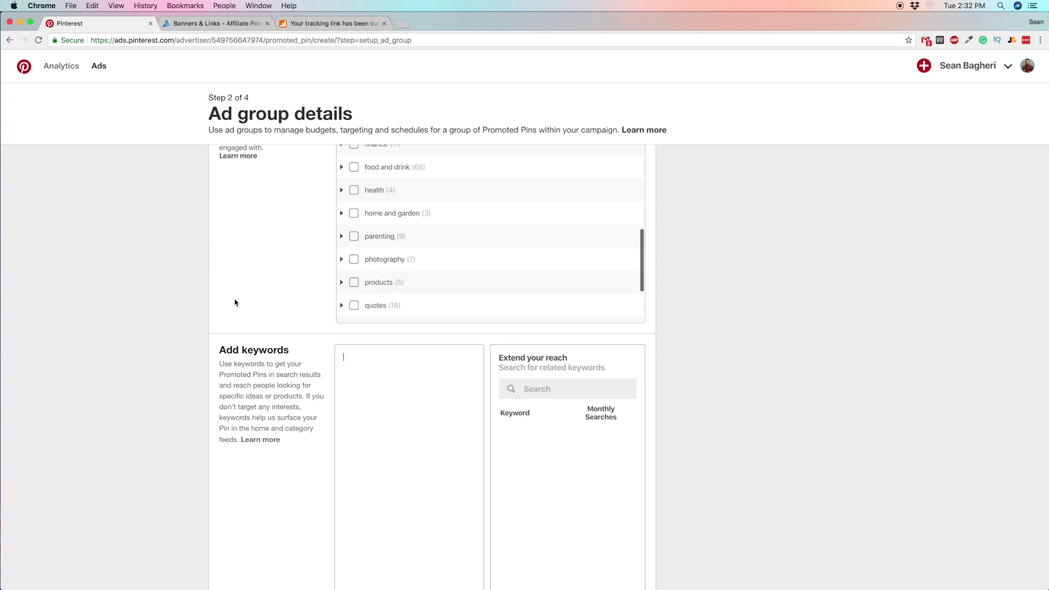
pyautogui.scroll(2, 235, 302)
pyautogui.scroll(5, 353, 330)
pyautogui.scroll(4, 383, 326)
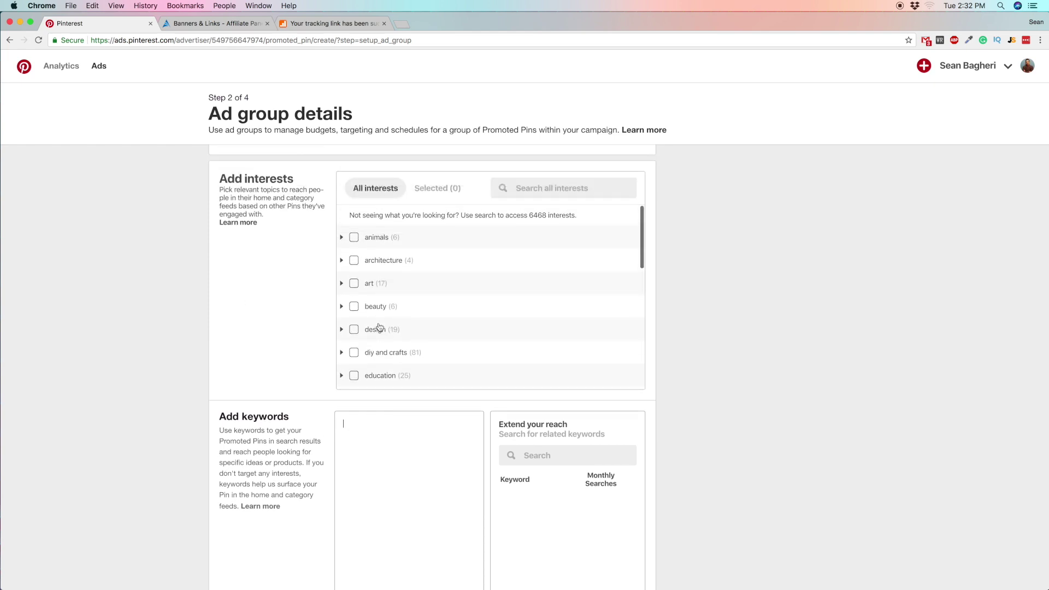
pyautogui.scroll(-3, 380, 327)
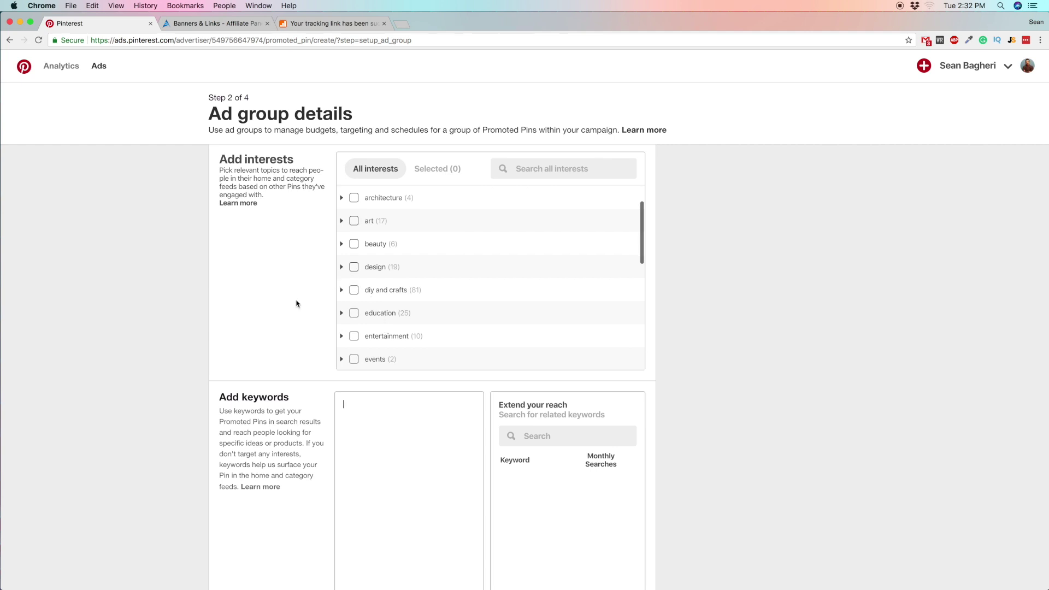
pyautogui.scroll(-5, 284, 304)
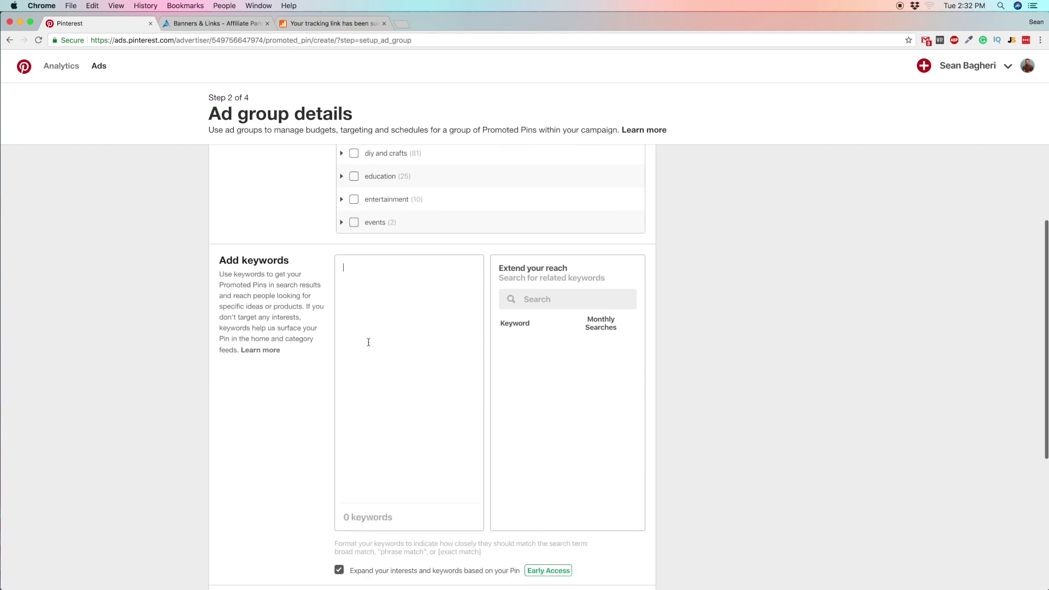
# Step: Add six keywords including 'make money from reviews', 'affiliate marketing tutorial' and 'make money from affiliate marketing 2018'
pyautogui.write('make mone')
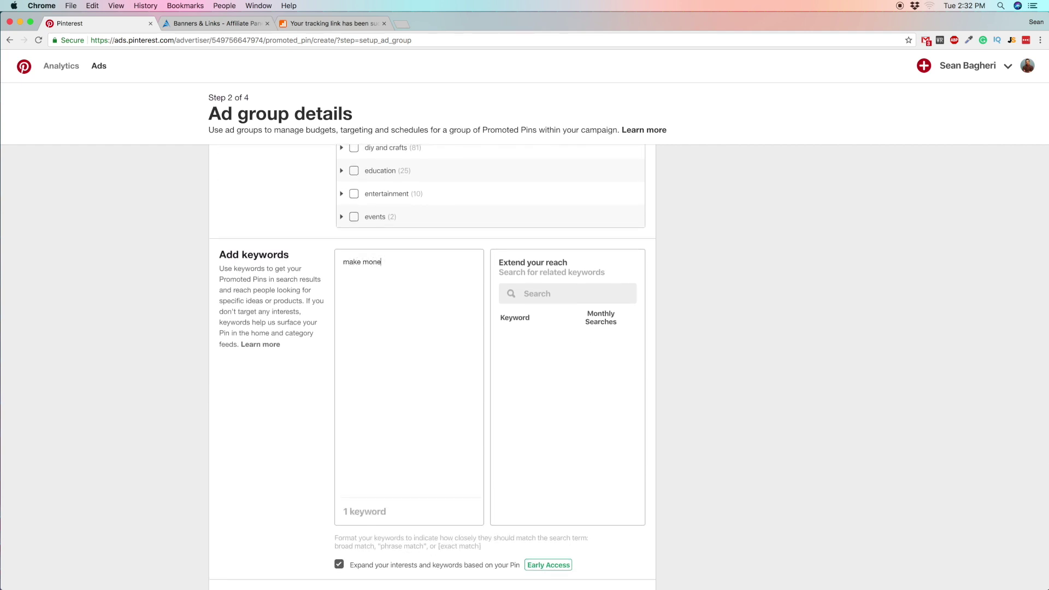
pyautogui.write('y from reviews,')
pyautogui.write('make mon')
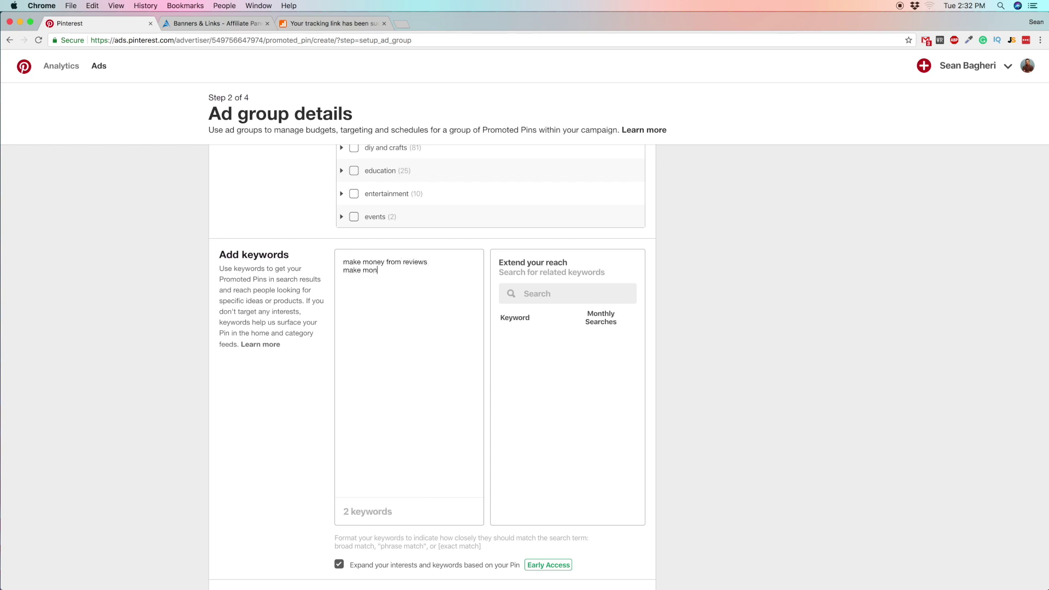
pyautogui.write('ke money from affili')
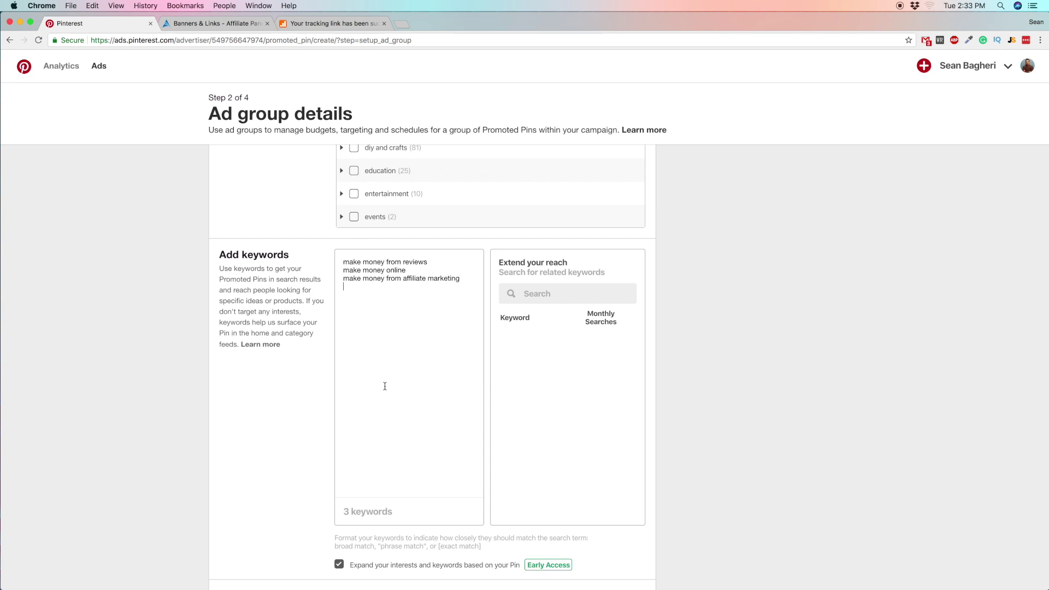
pyautogui.write('ate marketing tutorial')
pyautogui.press('Return')
pyautogui.write('make money from affiliate marketing 2018')
pyautogui.press('Return')
pyautogui.write('affiliate marketing 2018')
pyautogui.press('Return')
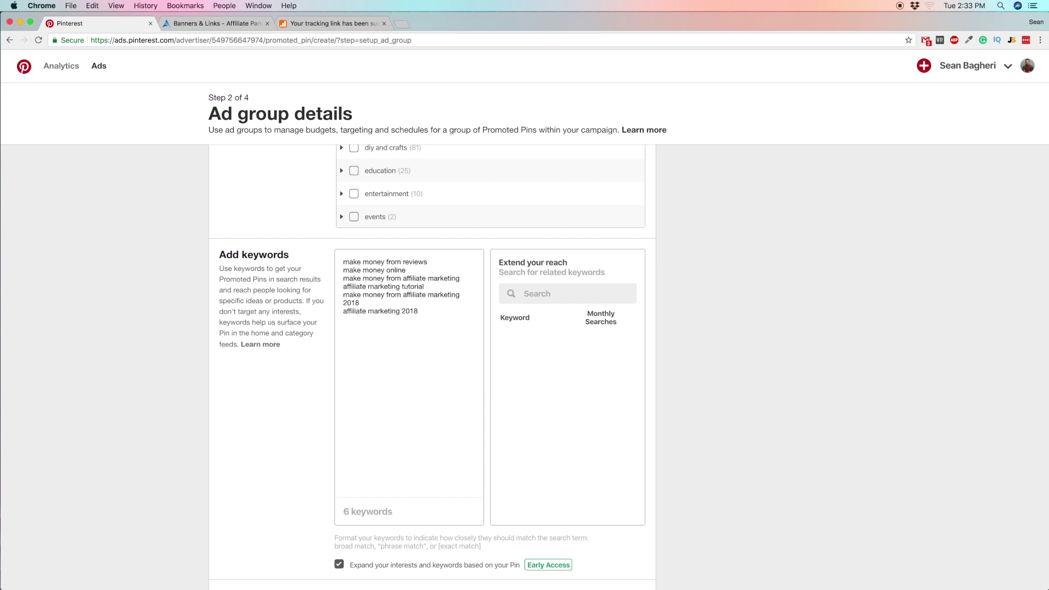
pyautogui.scroll(-5, 410, 405)
# Step: Keep default locations, languages, devices, genders and the $3.62 maximum CPC bid, then continue to Pin selection
pyautogui.scroll(-1, 209, 331)
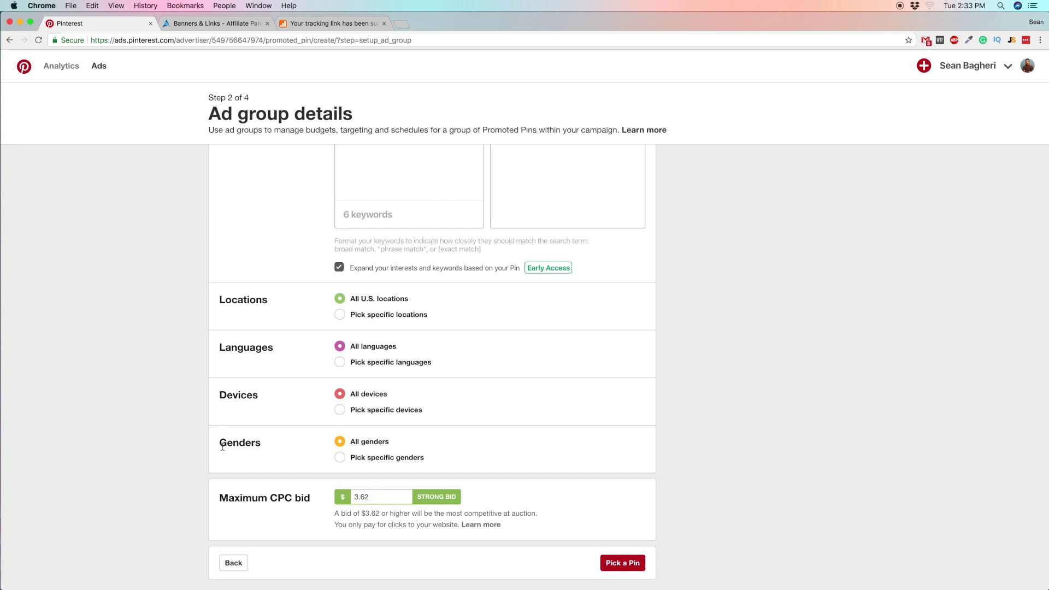
pyautogui.click(389, 497)
pyautogui.moveTo(224, 498); pyautogui.dragTo(265, 507)
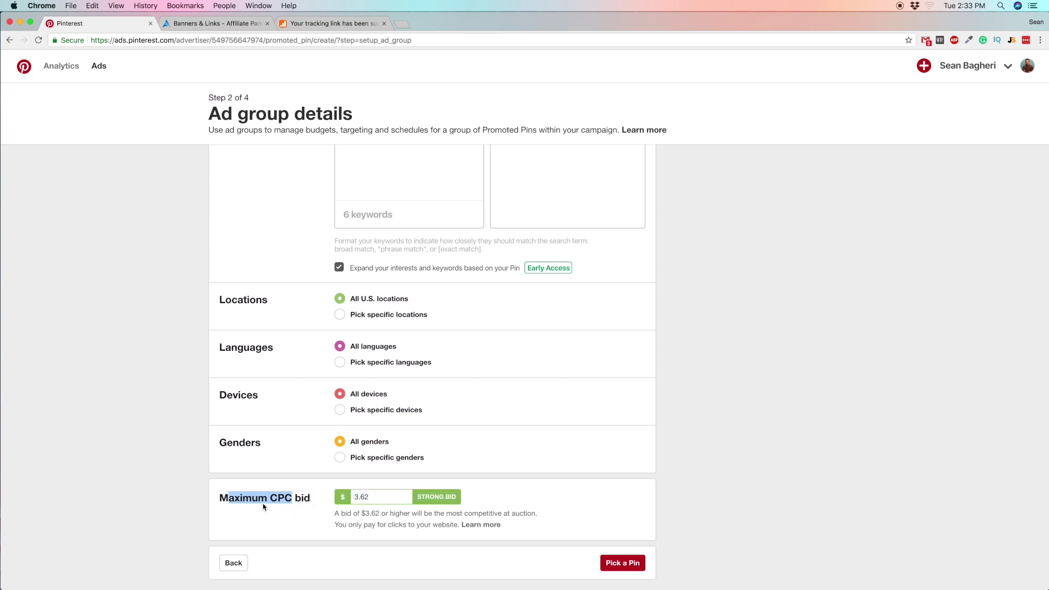
pyautogui.click(228, 495)
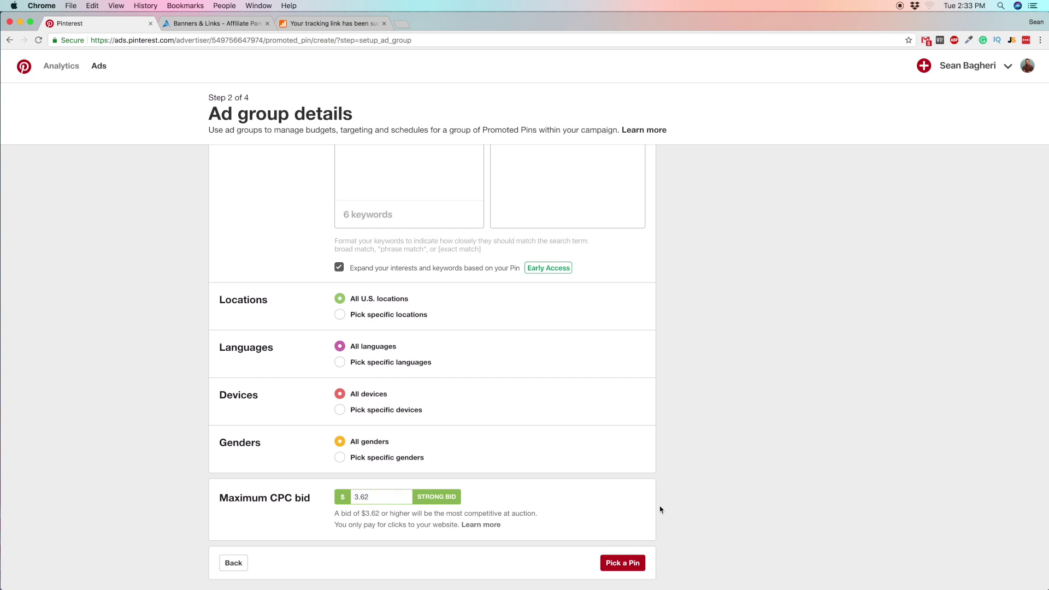
pyautogui.click(622, 563)
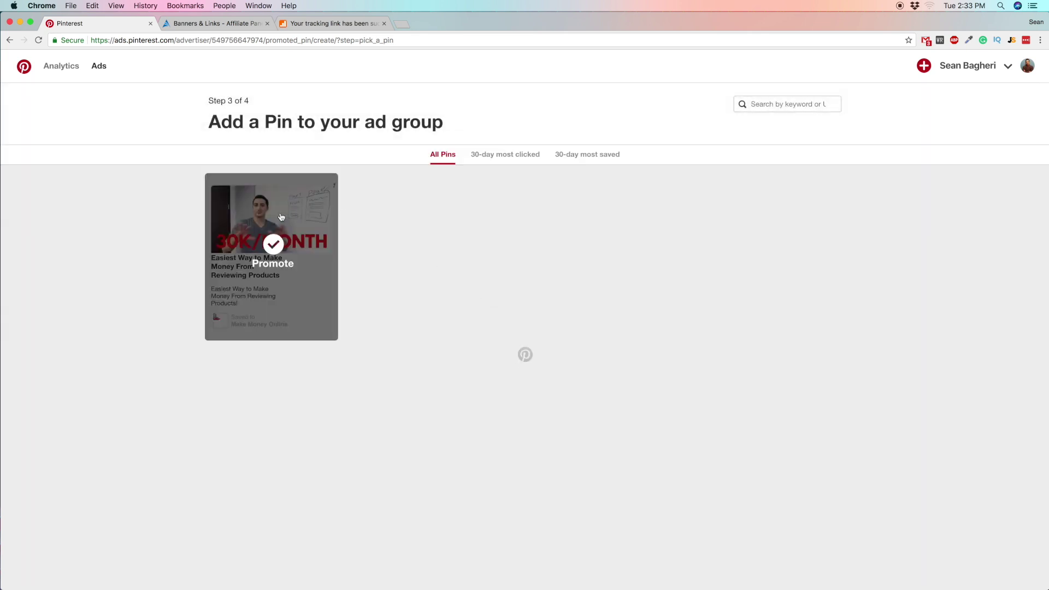
# Step: Select the review pin and name it 'How to Make $30,000 a Month From Review Sites'
pyautogui.click(315, 206)
pyautogui.click(350, 187)
pyautogui.write('How to Make $30,000 a Month From Review Site')
# Step: Set the destination URL to the ClickMeter tracking link 9nl.es/pr5w and promote the pin
pyautogui.click(351, 221)
pyautogui.click(339, 23)
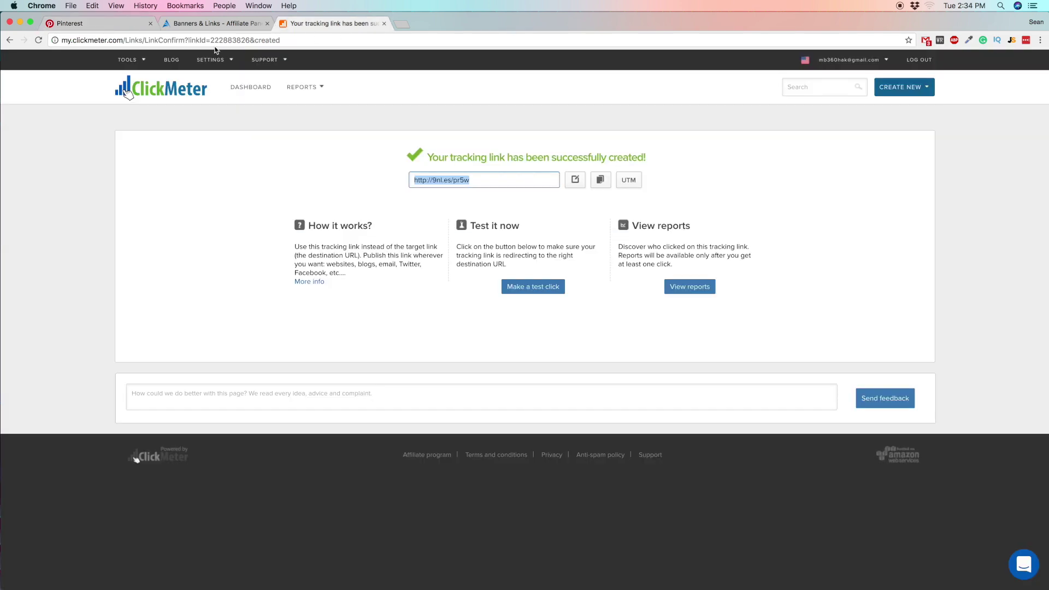
pyautogui.click(143, 24)
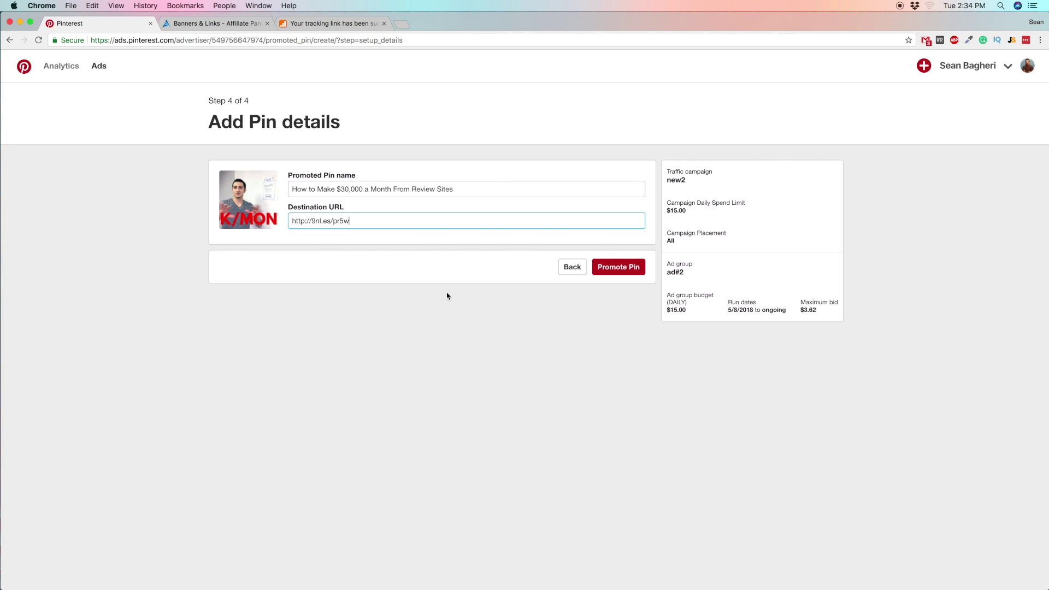
pyautogui.click(633, 270)
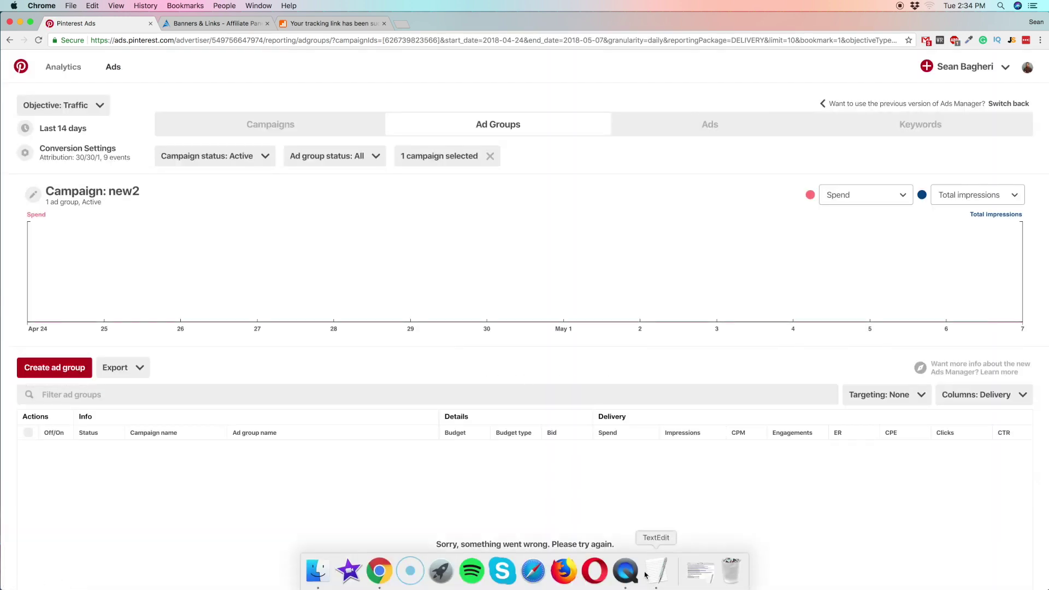
pyautogui.click(626, 572)
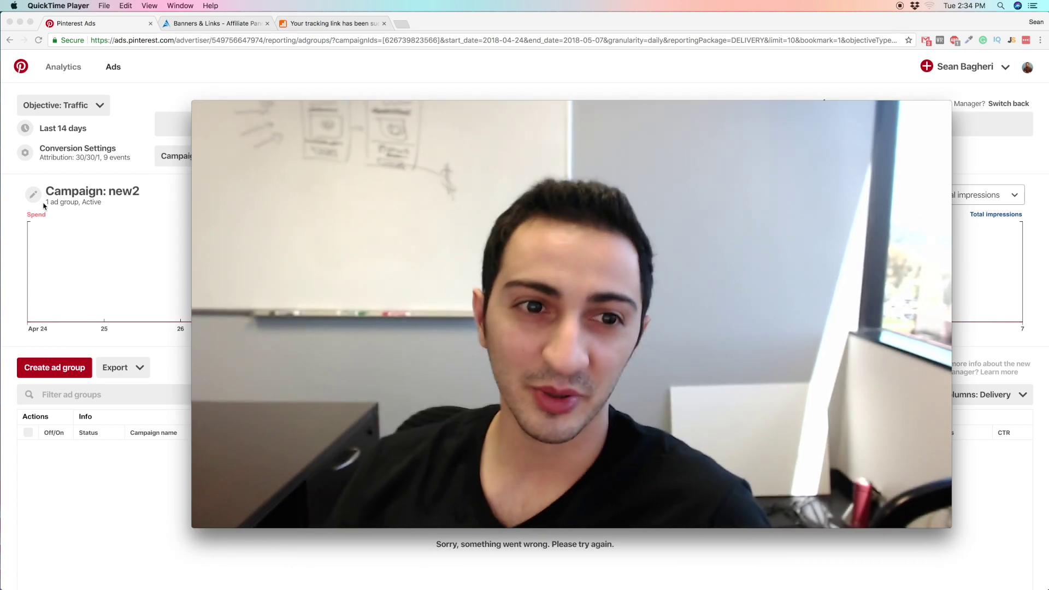